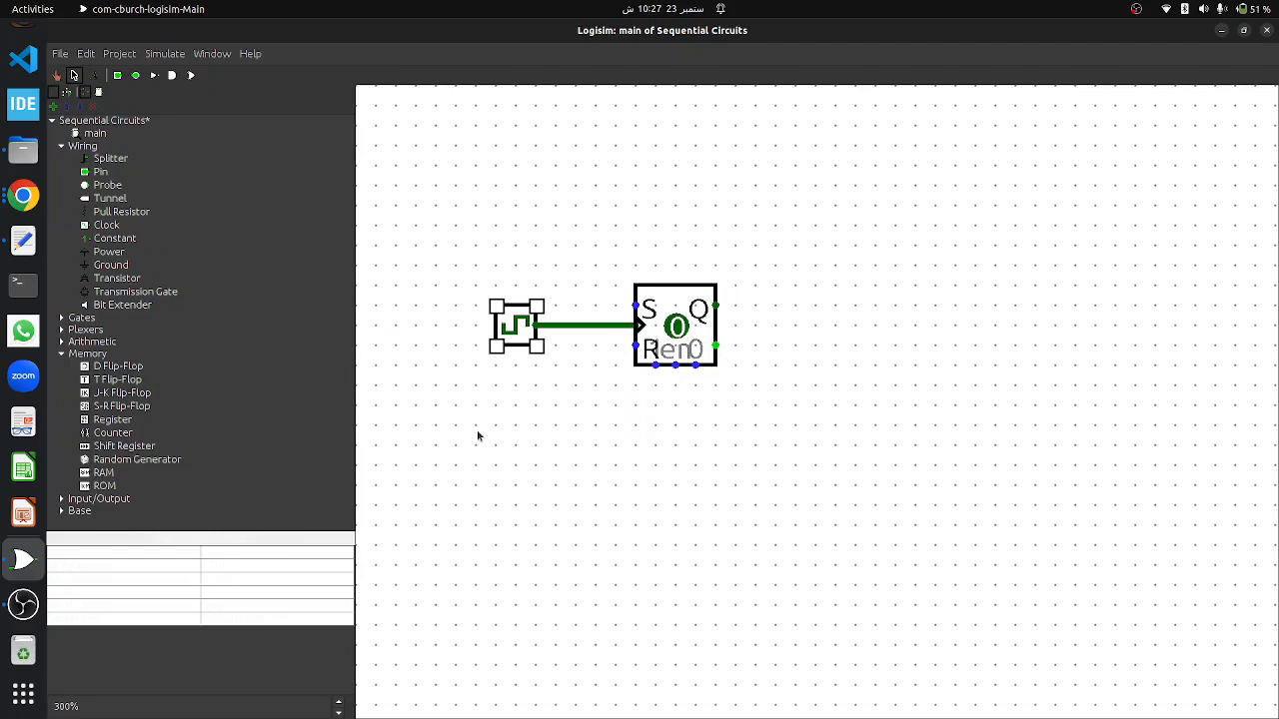
- Add two input pins above and below the clock and wire them to the flip-flop's S and R inputs
left_click(117, 75)
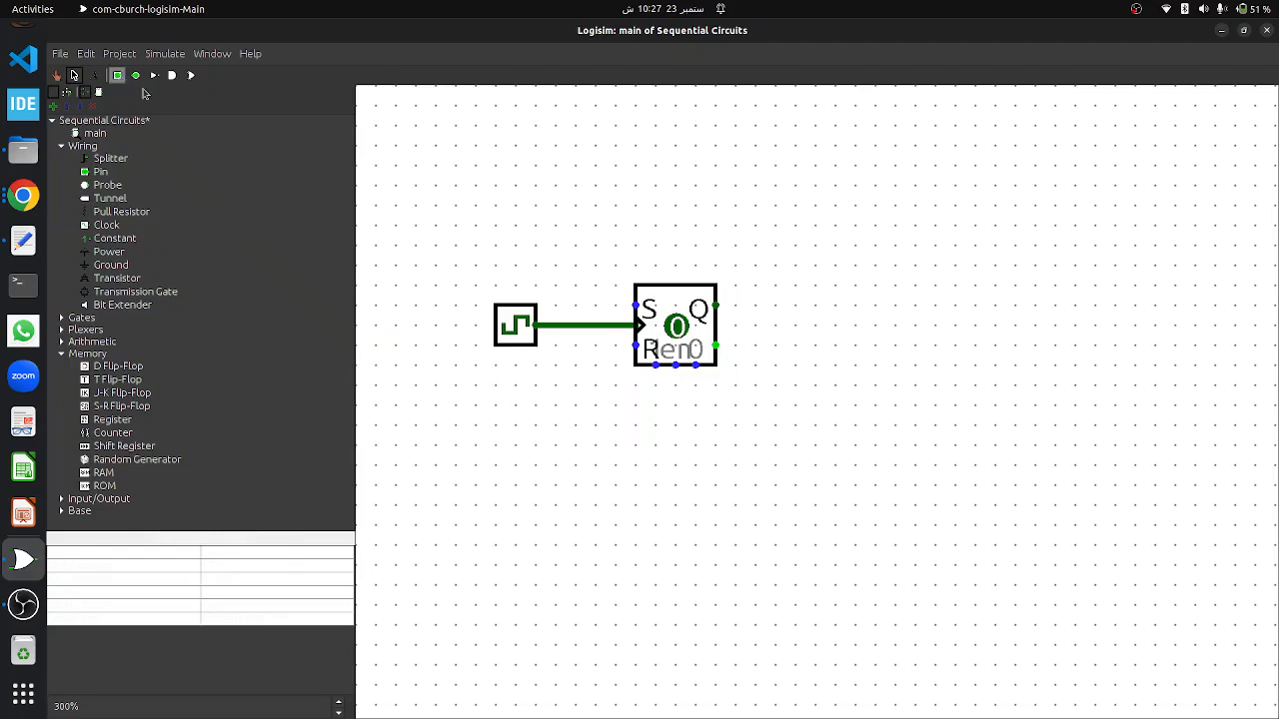
left_click(537, 266)
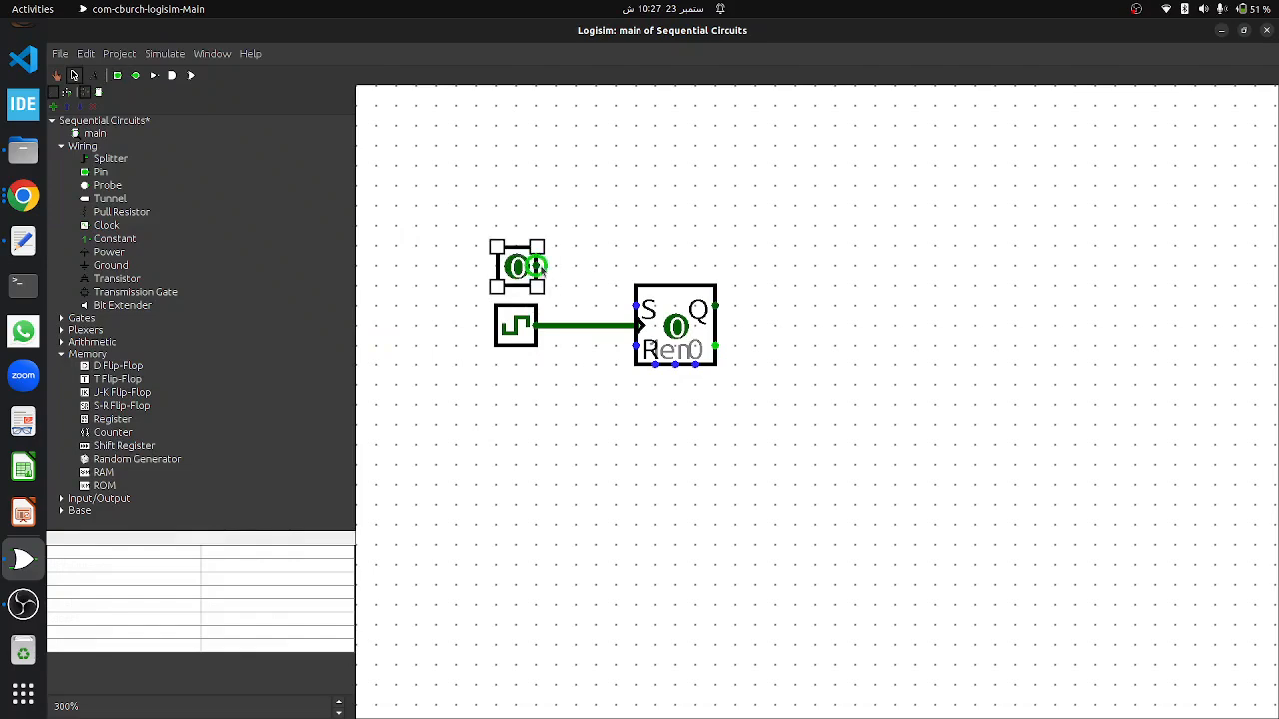
left_click_drag(537, 265, 636, 305)
left_click(516, 266)
left_click_drag(514, 264, 627, 347)
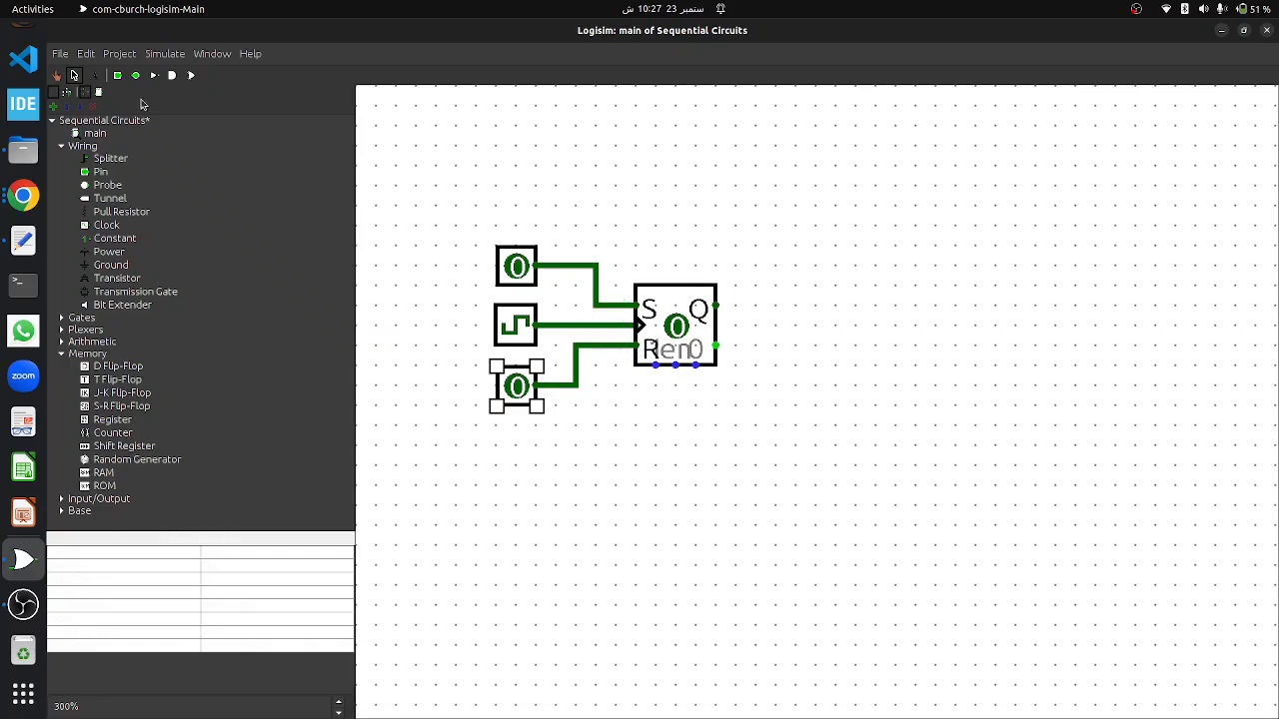
- Add two output pins beside the S-R flip-flop and wire them to its Q and inverted Q outputs
left_click(135, 78)
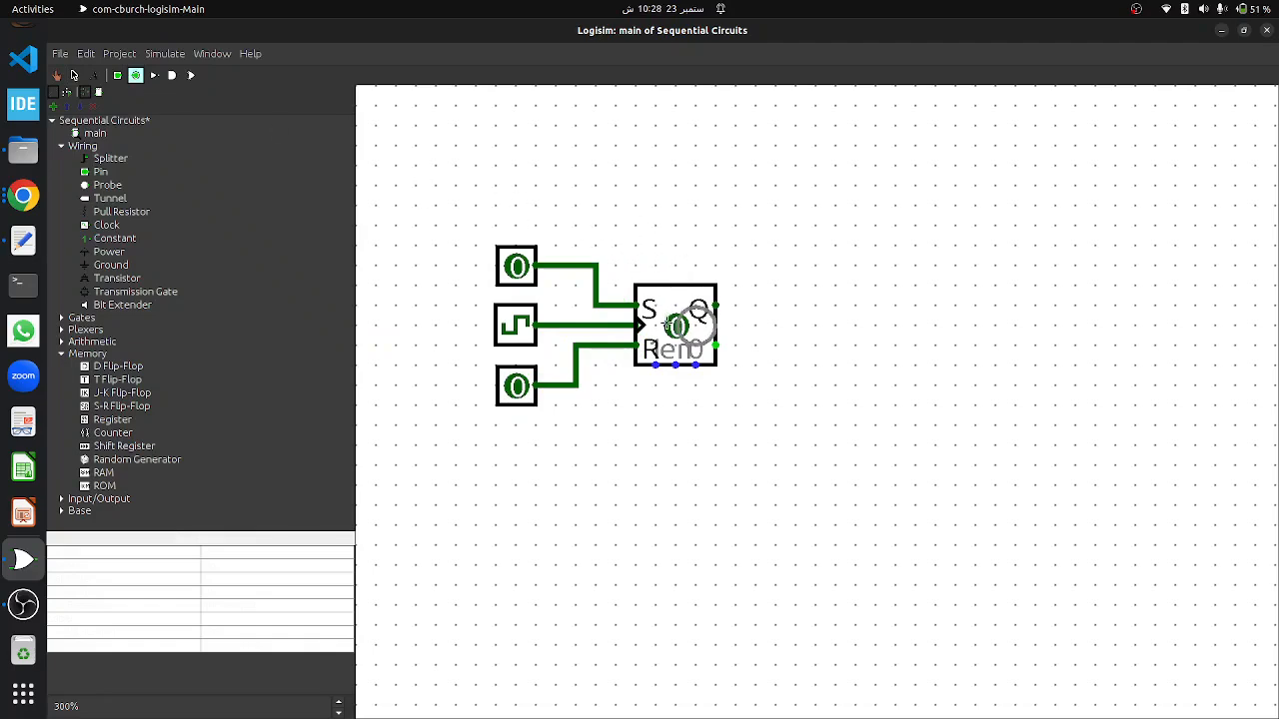
left_click(814, 305)
left_click_drag(796, 304, 716, 305)
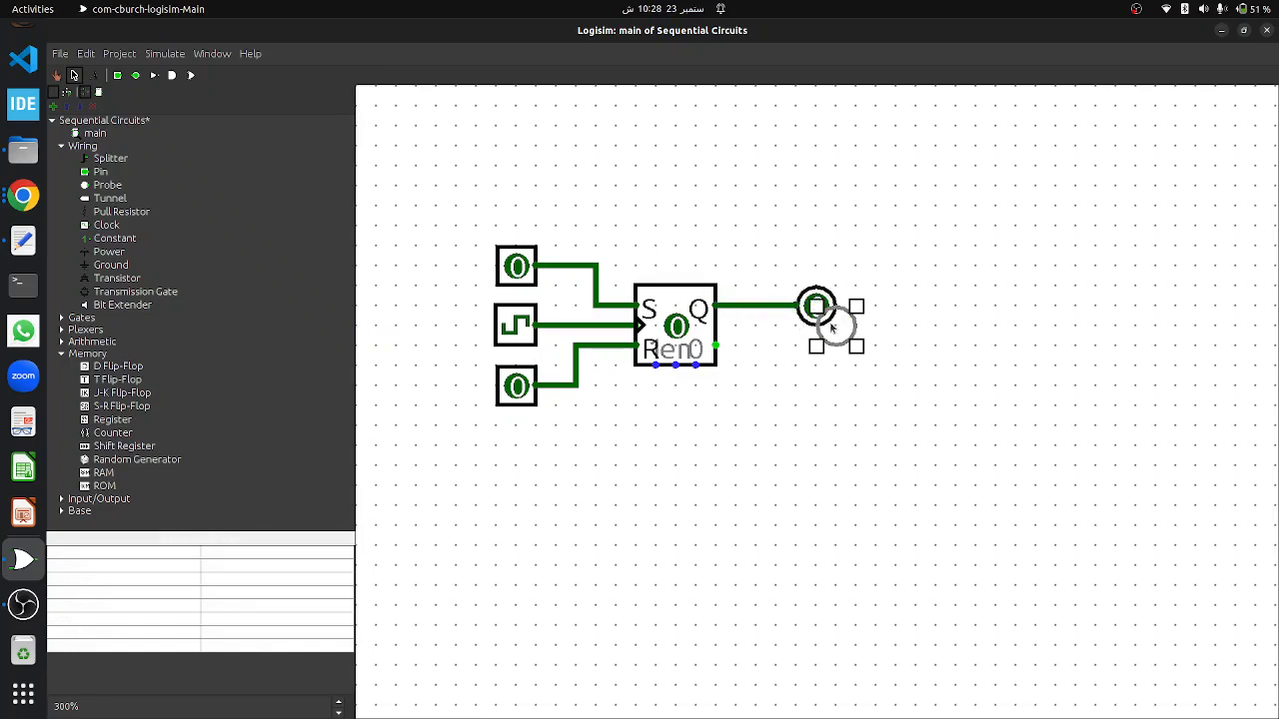
key("ctrl+5")
left_click(817, 340)
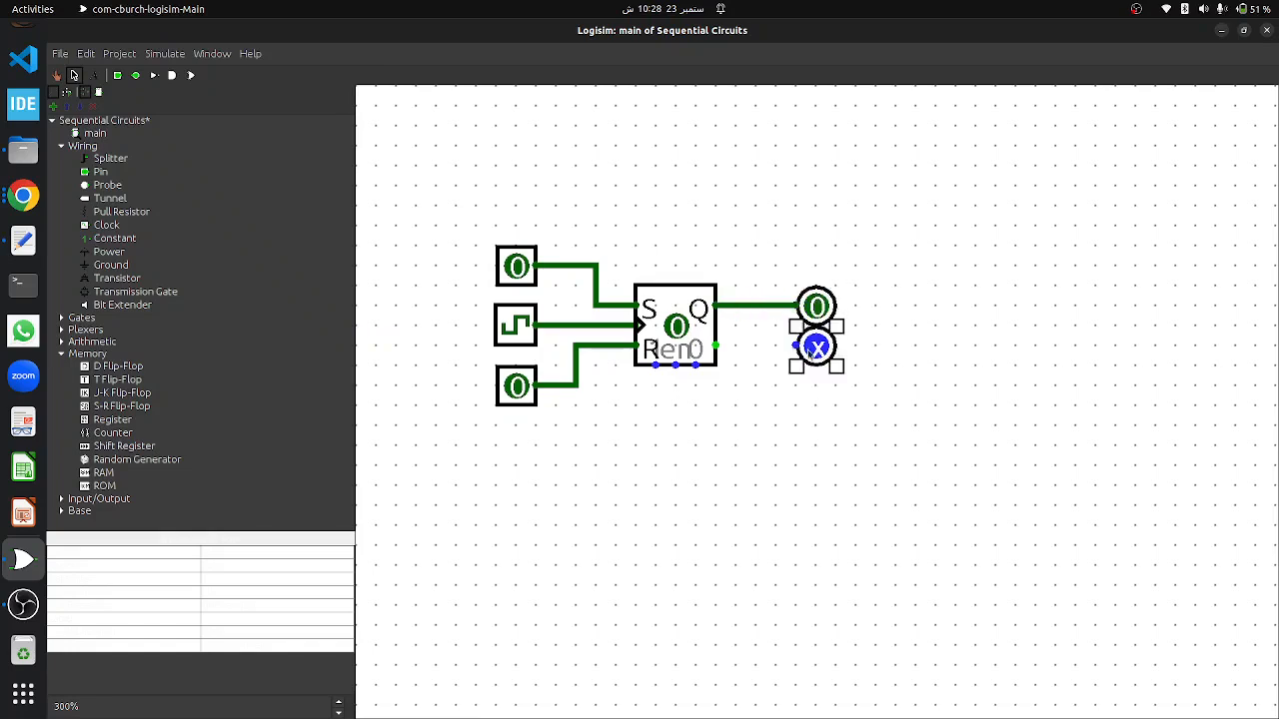
left_click_drag(796, 347, 717, 346)
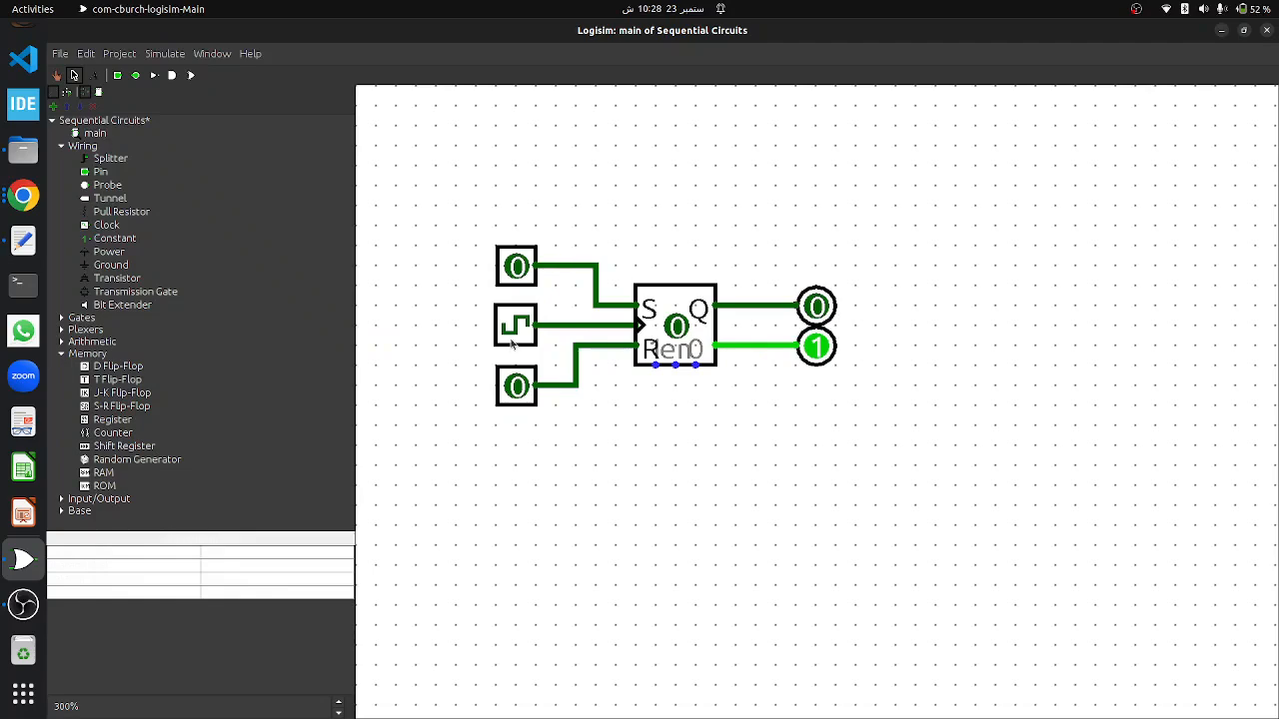
- Toggle the clock manually several times with the Poke tool to test it with S and R at 0
left_click(58, 77)
left_click(514, 328)
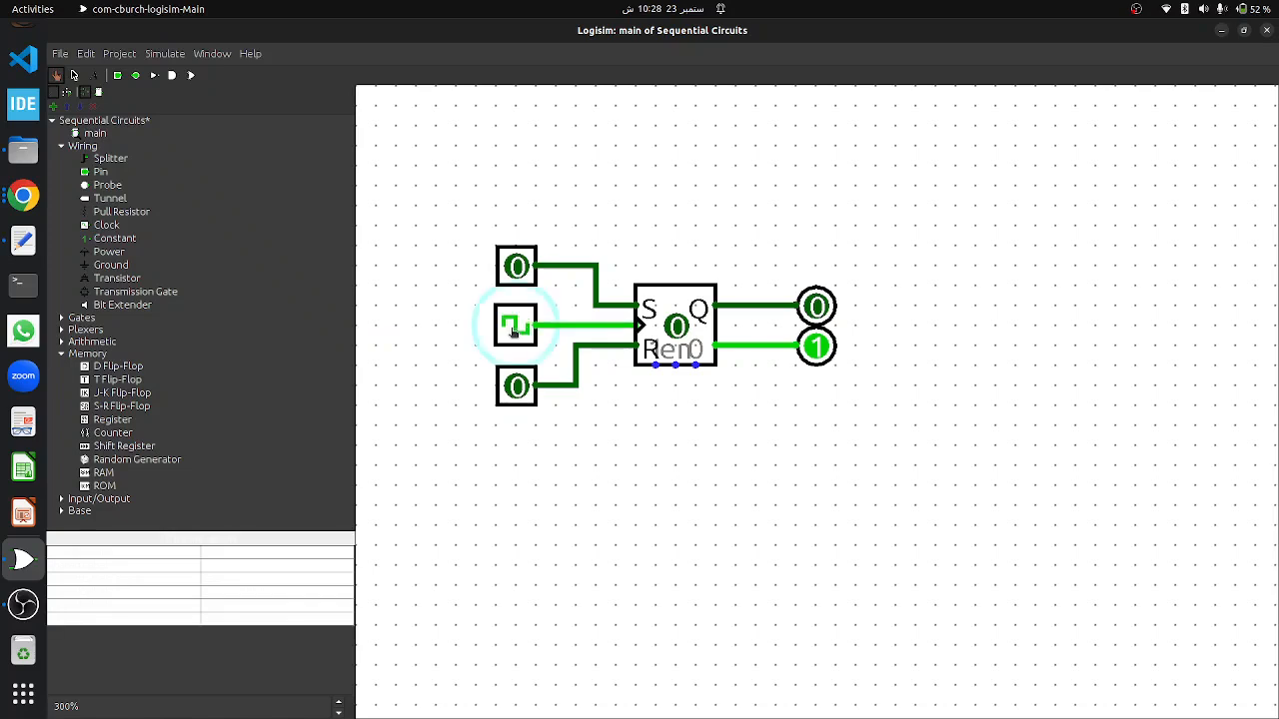
left_click(514, 330)
left_click(515, 331)
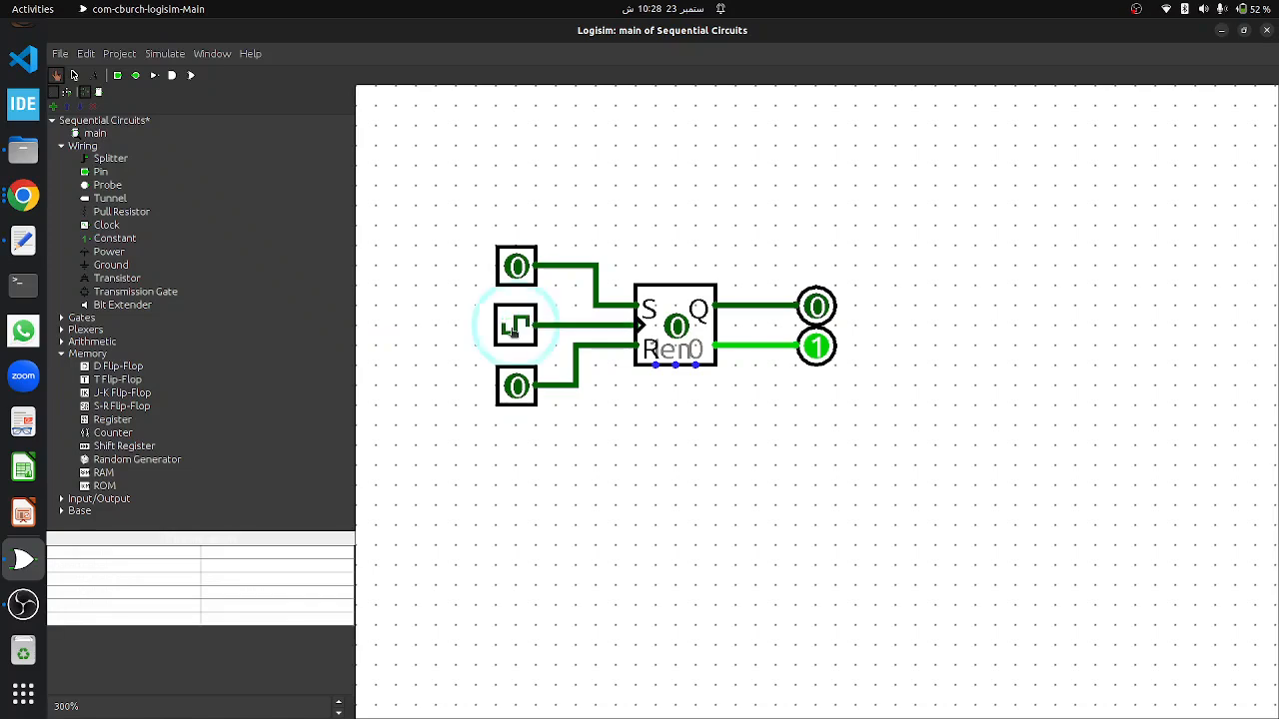
left_click(514, 331)
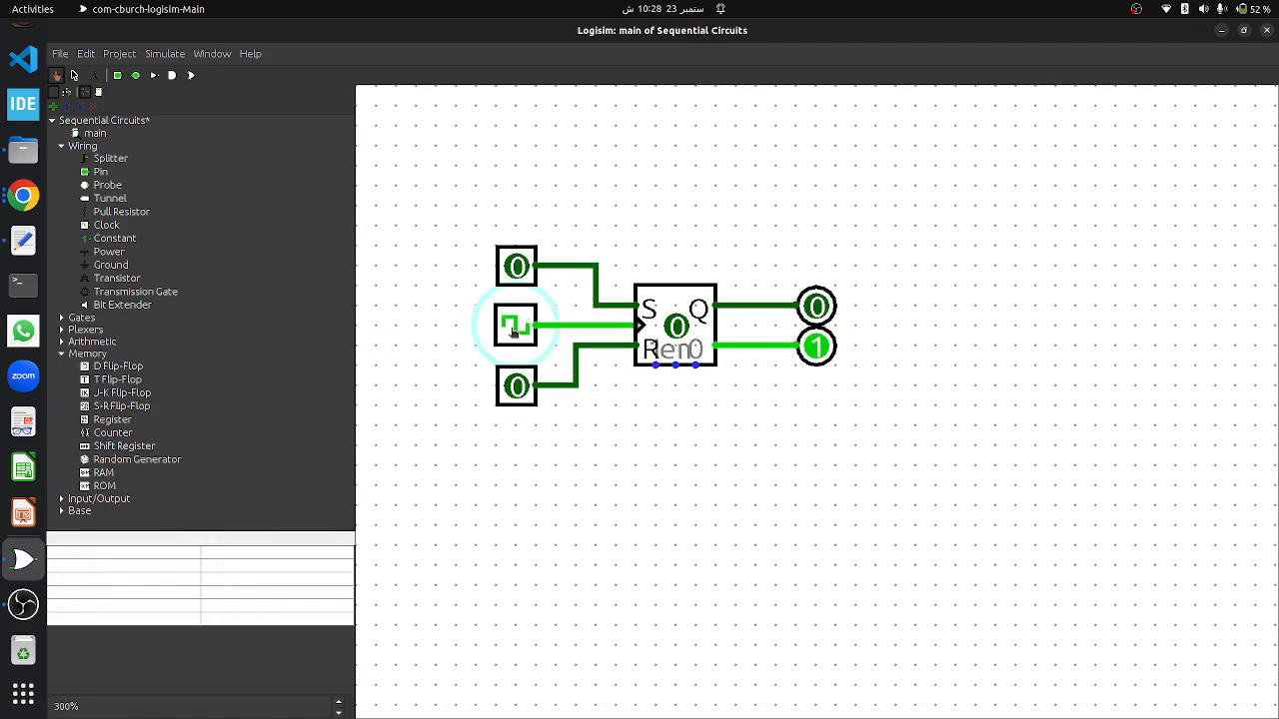
left_click(514, 331)
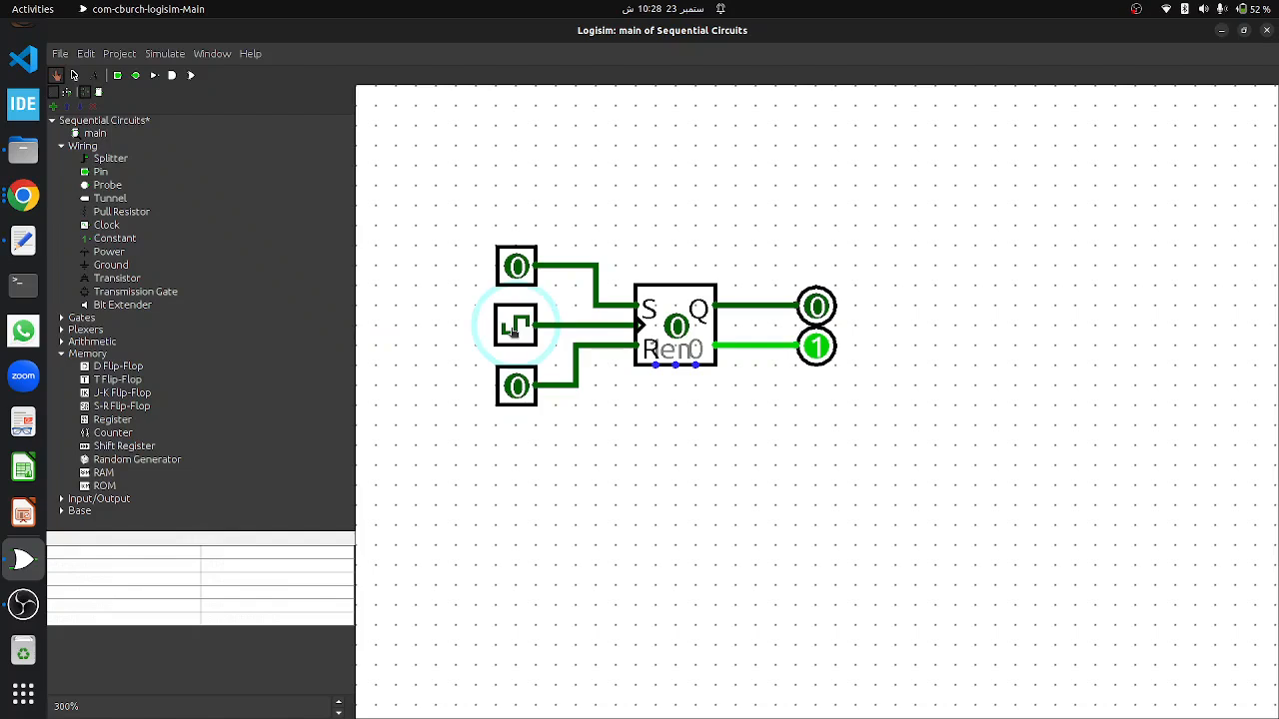
- Enable automatic clock ticks for the simulation and view the available tick frequencies
left_click(161, 56)
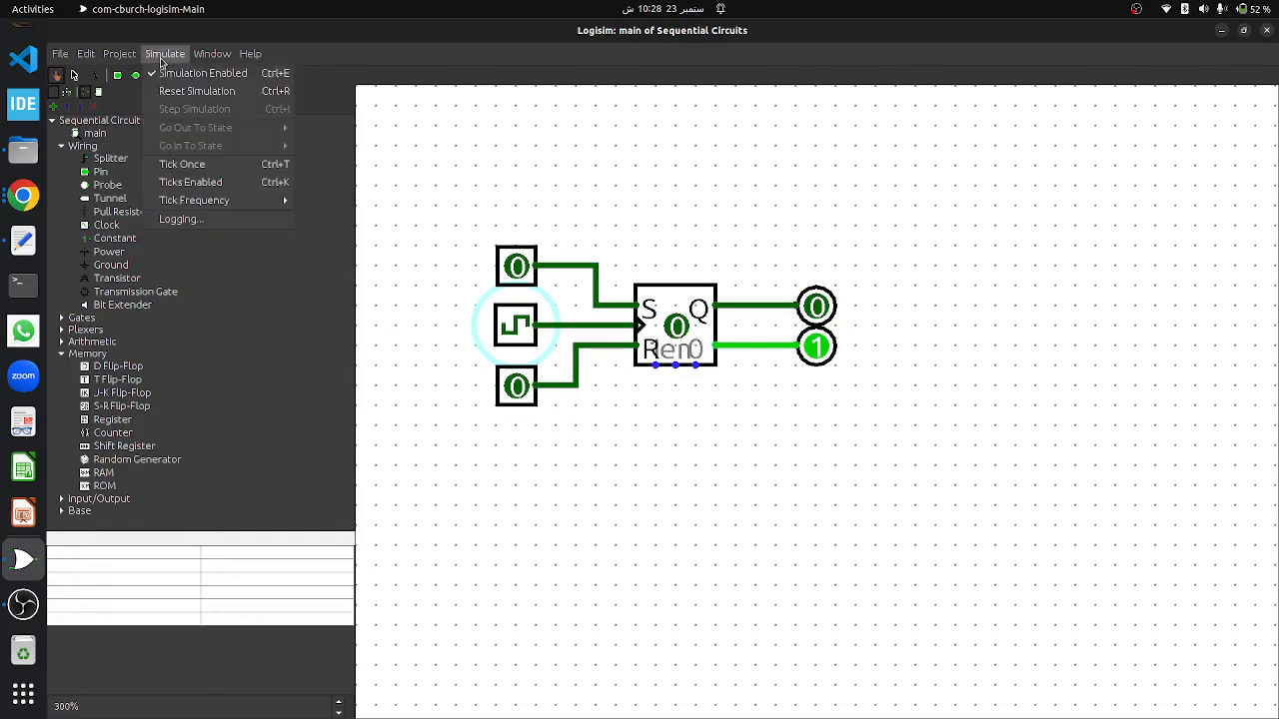
left_click(169, 184)
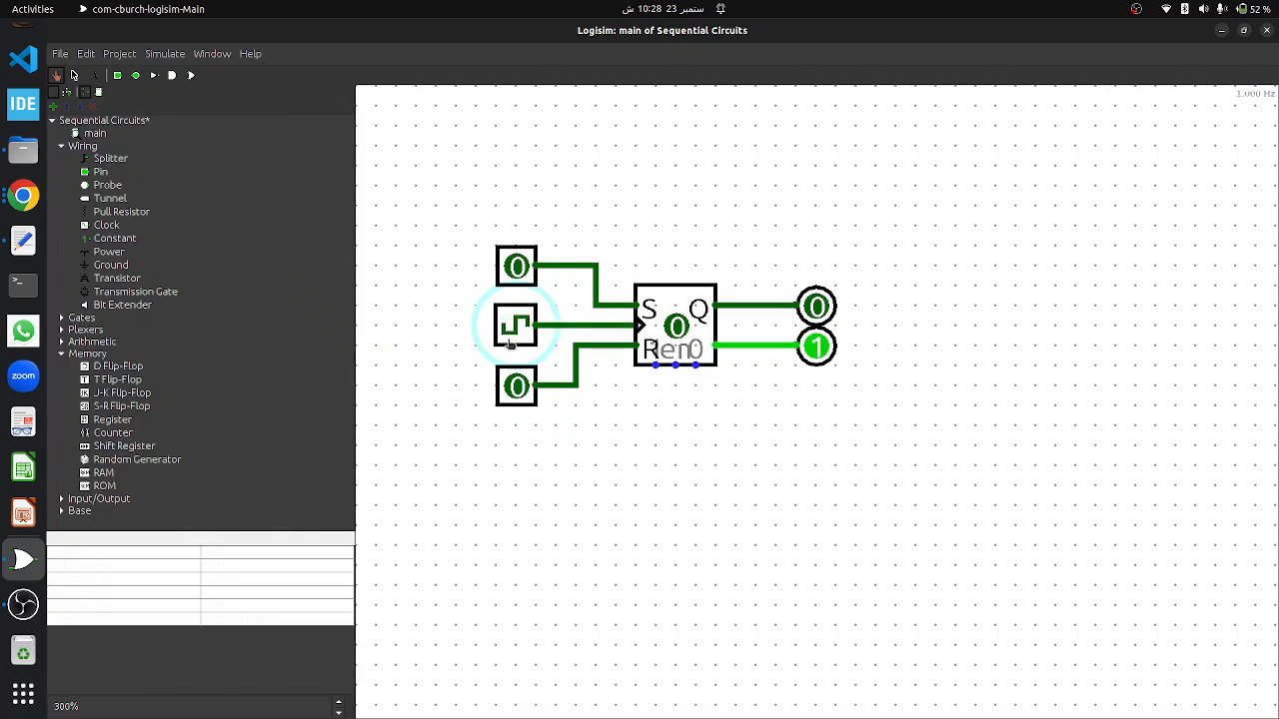
left_click(165, 56)
mouse_move(197, 204)
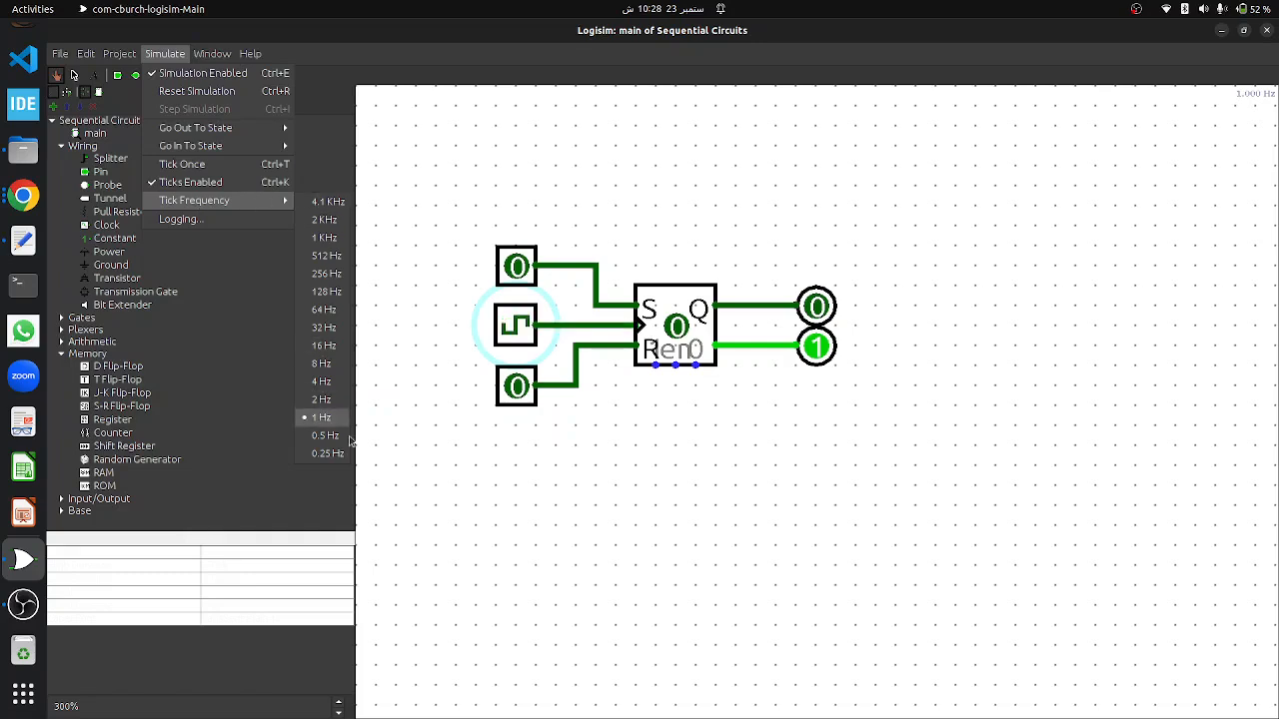
left_click(487, 474)
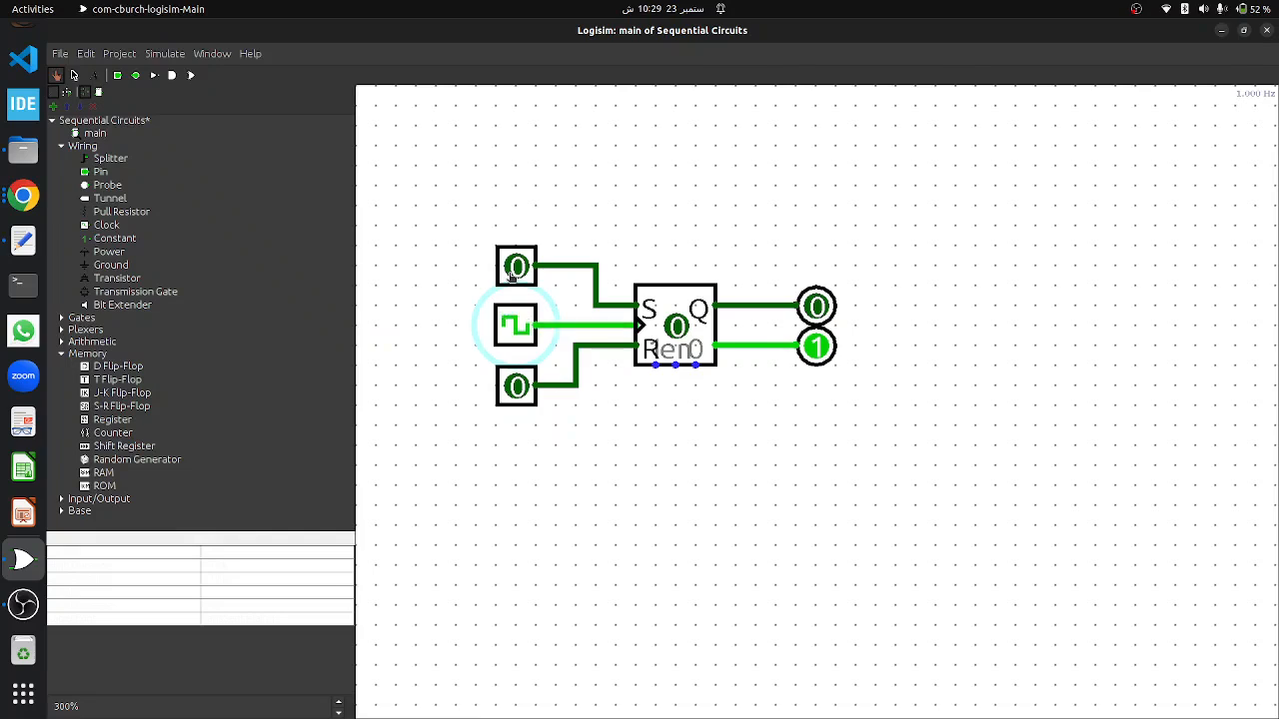
- Test the S-R flip-flop by setting S to 1, returning S to 0, and setting R to 1
left_click(512, 274)
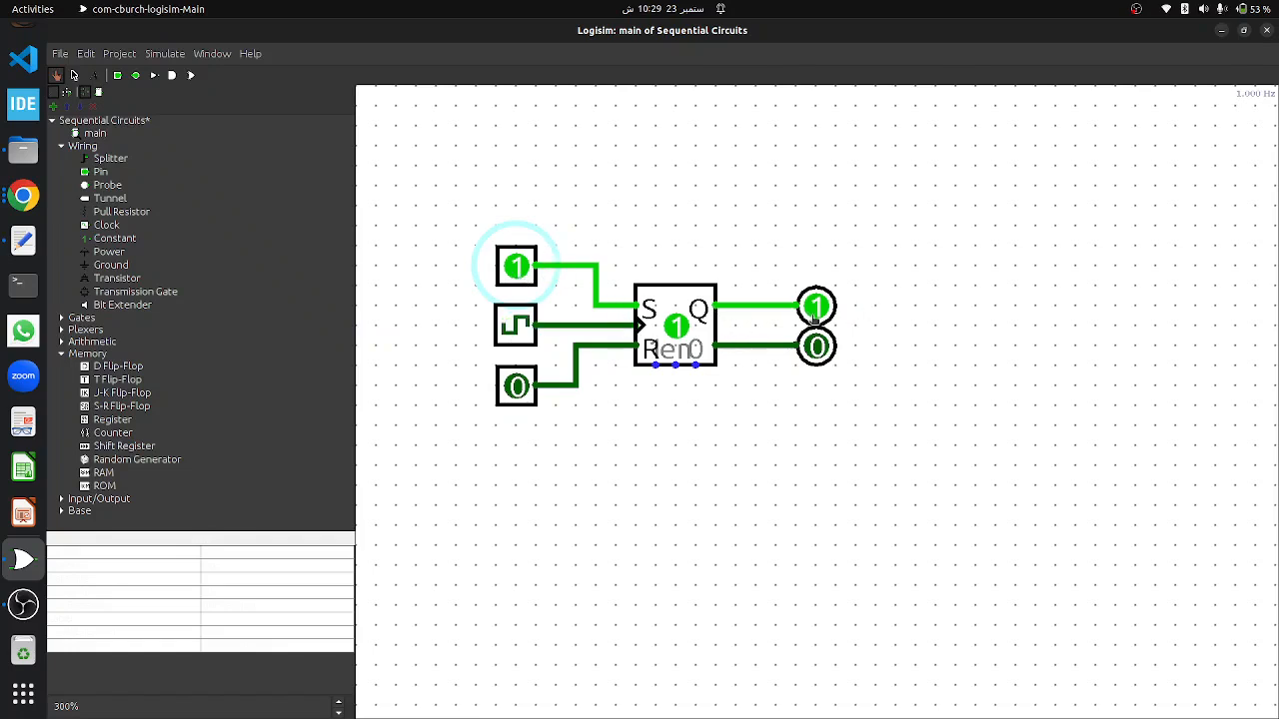
left_click(516, 270)
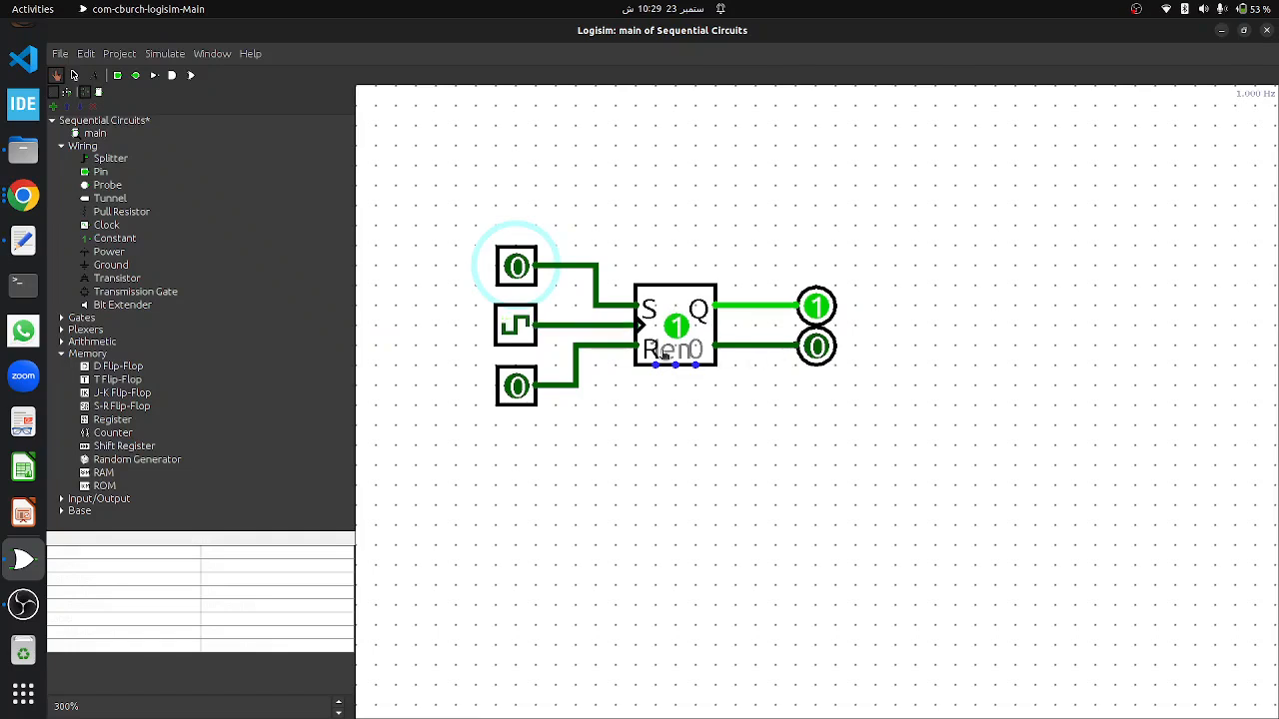
left_click(519, 397)
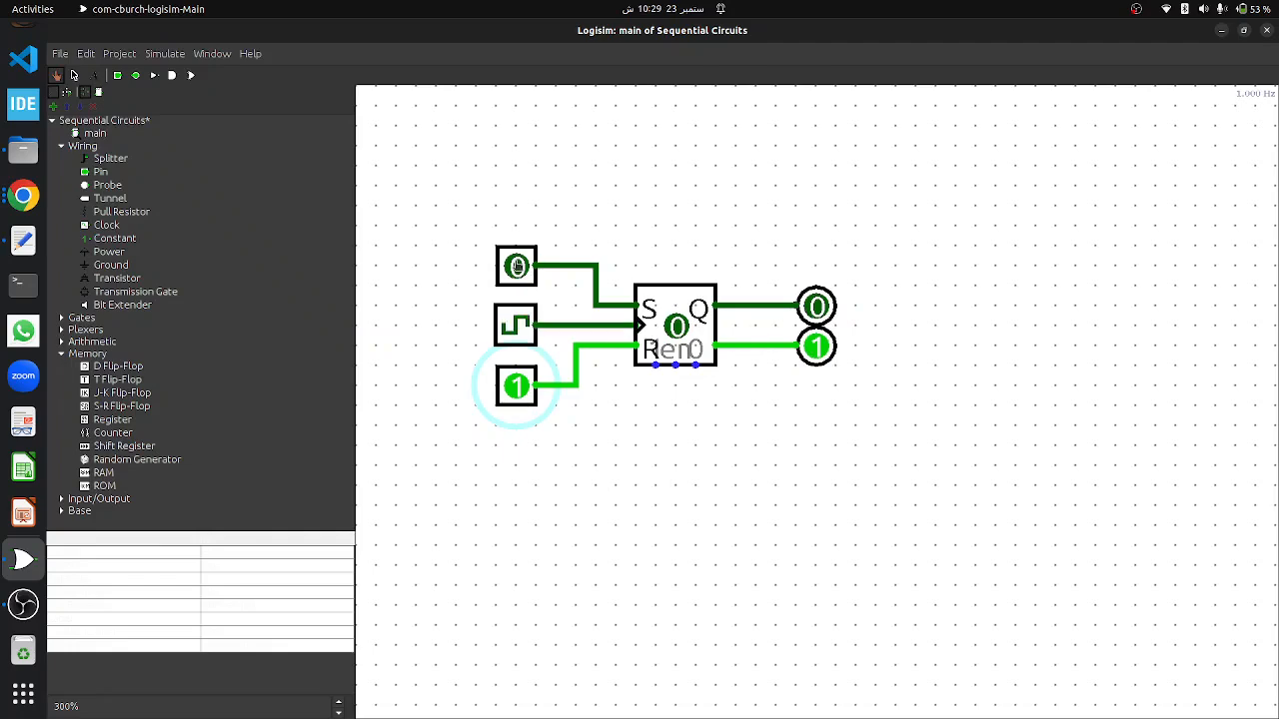
- Test S and R both at 1, return both inputs to 0, and set S to 1 again
left_click(517, 265)
left_click(513, 267)
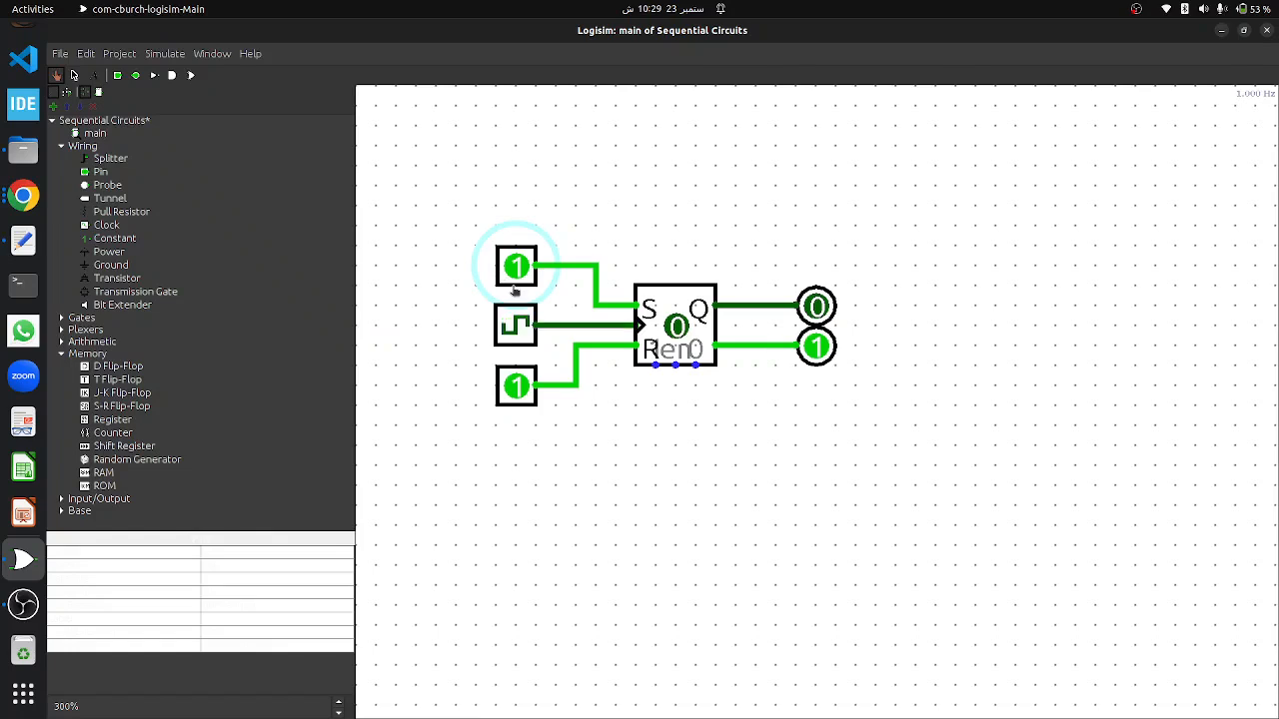
left_click(501, 270)
left_click(510, 386)
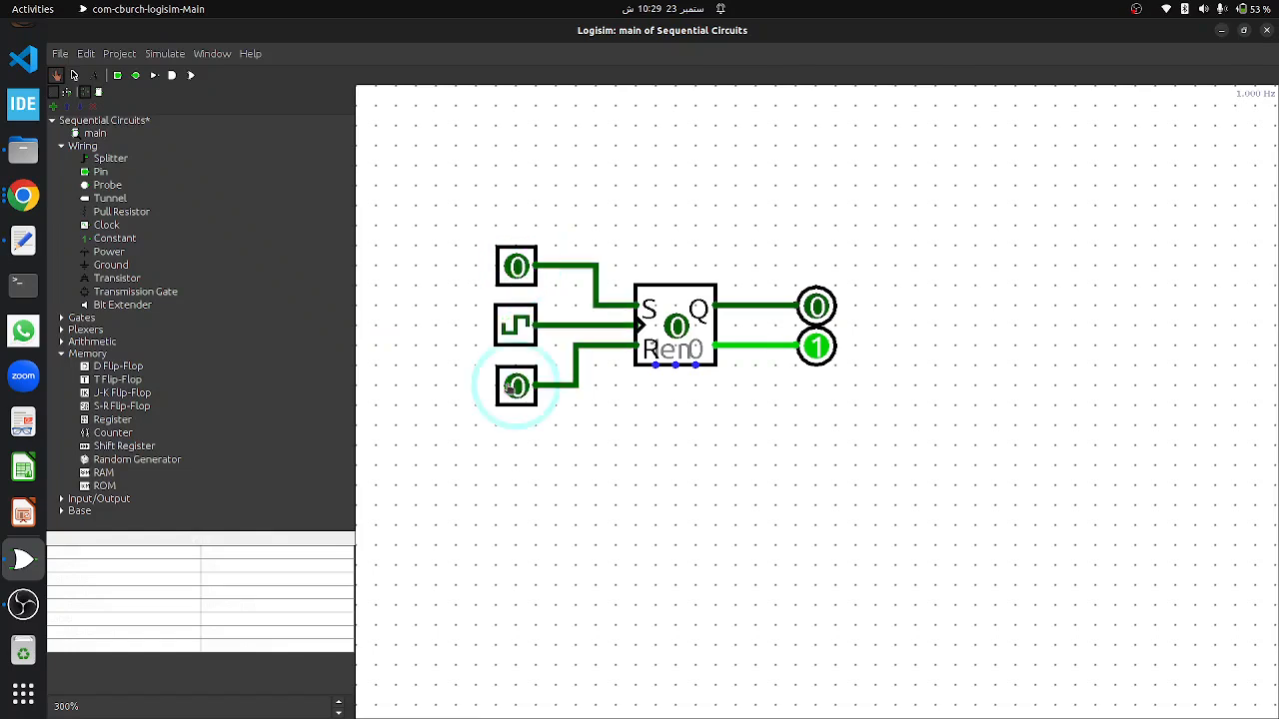
left_click(518, 270)
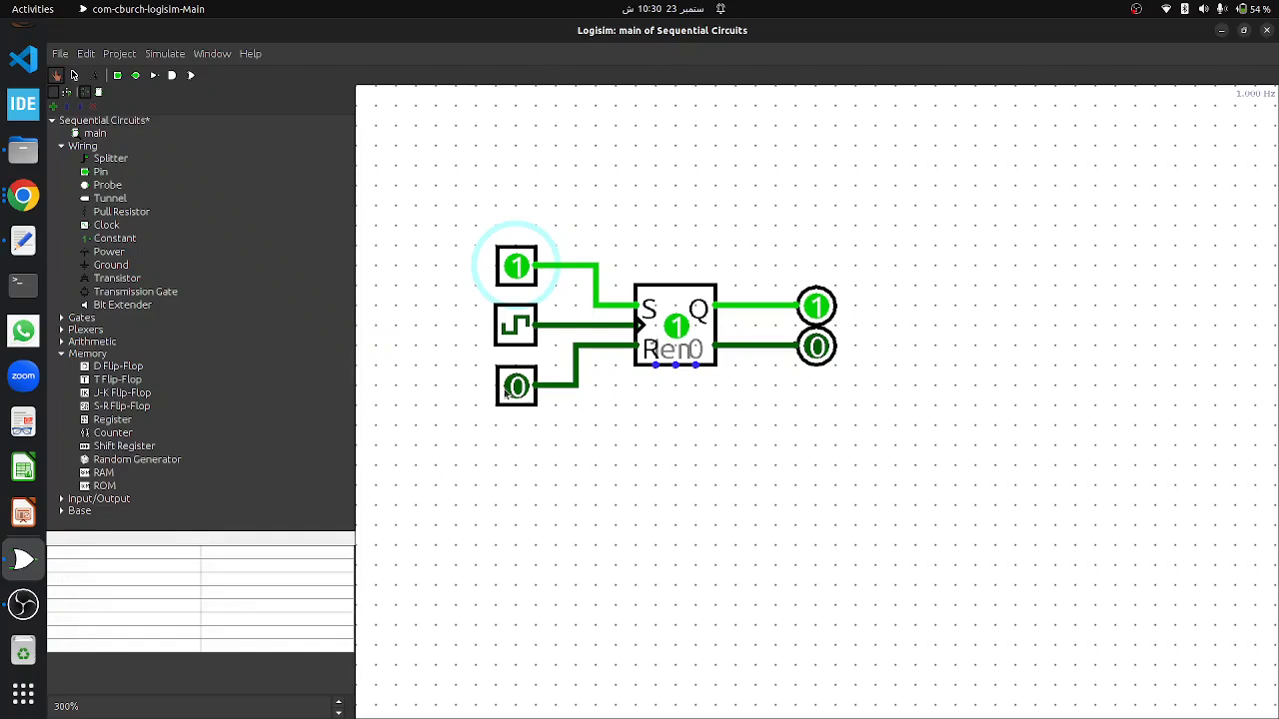
- Switch to the presentation and advance to the D Flip-Flop slide
key("alt+Tab")
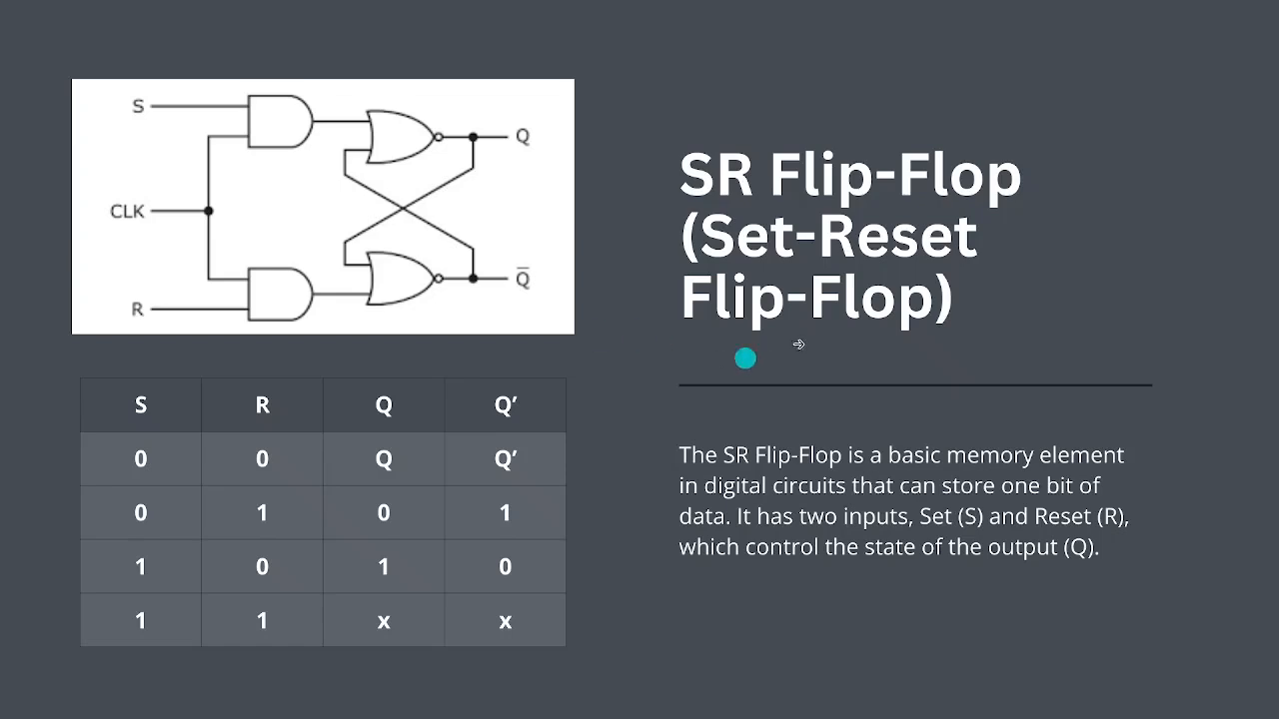
left_click(1243, 394)
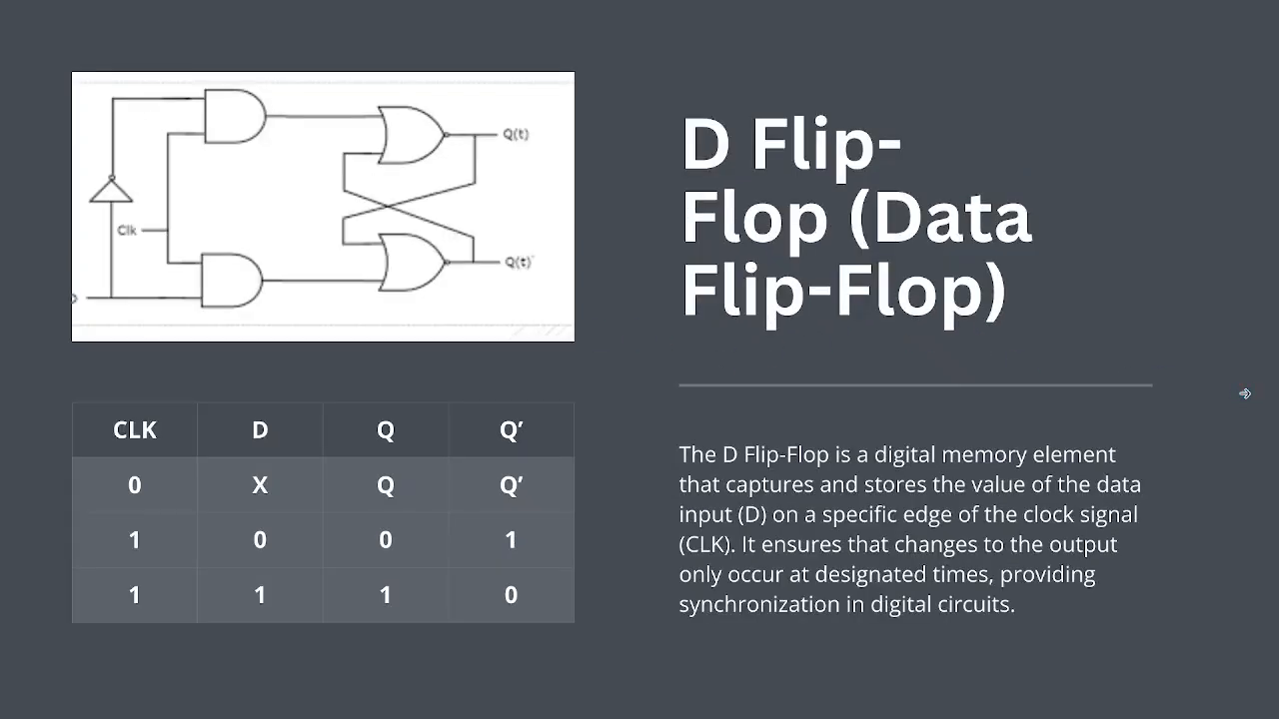
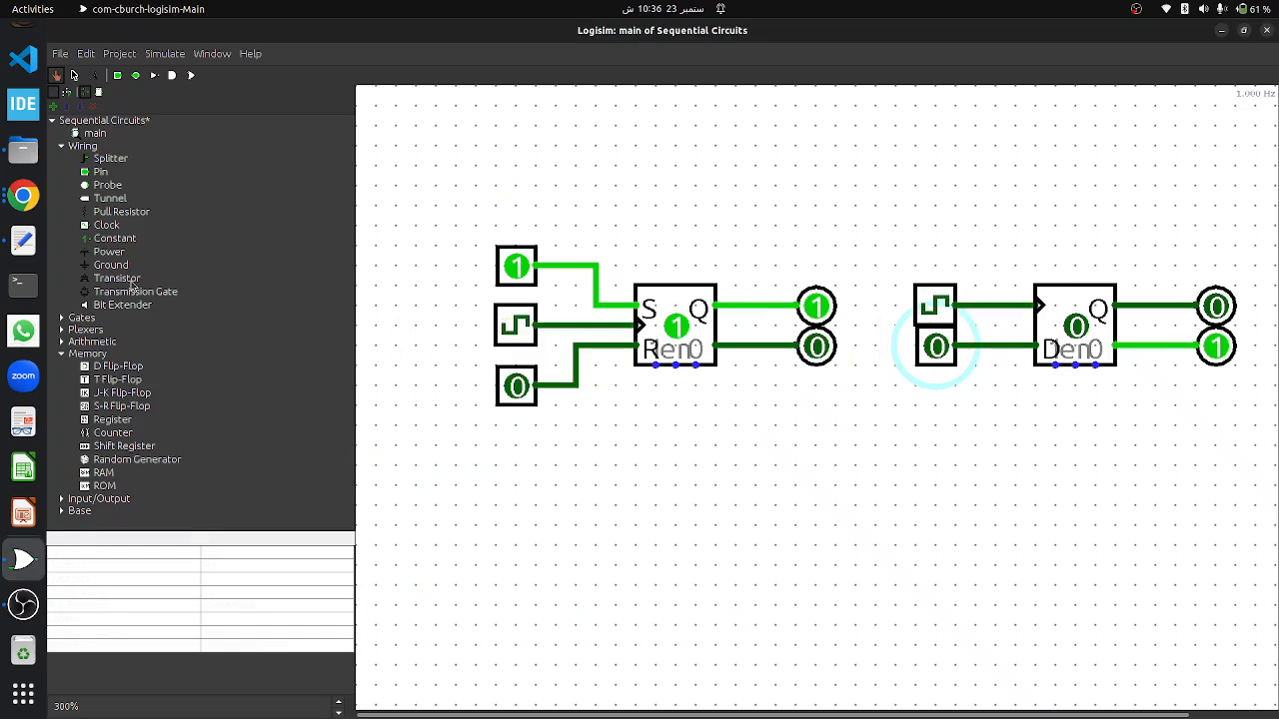
- Place four D flip-flops in a horizontal row below the existing flip-flop circuits
left_click(118, 366)
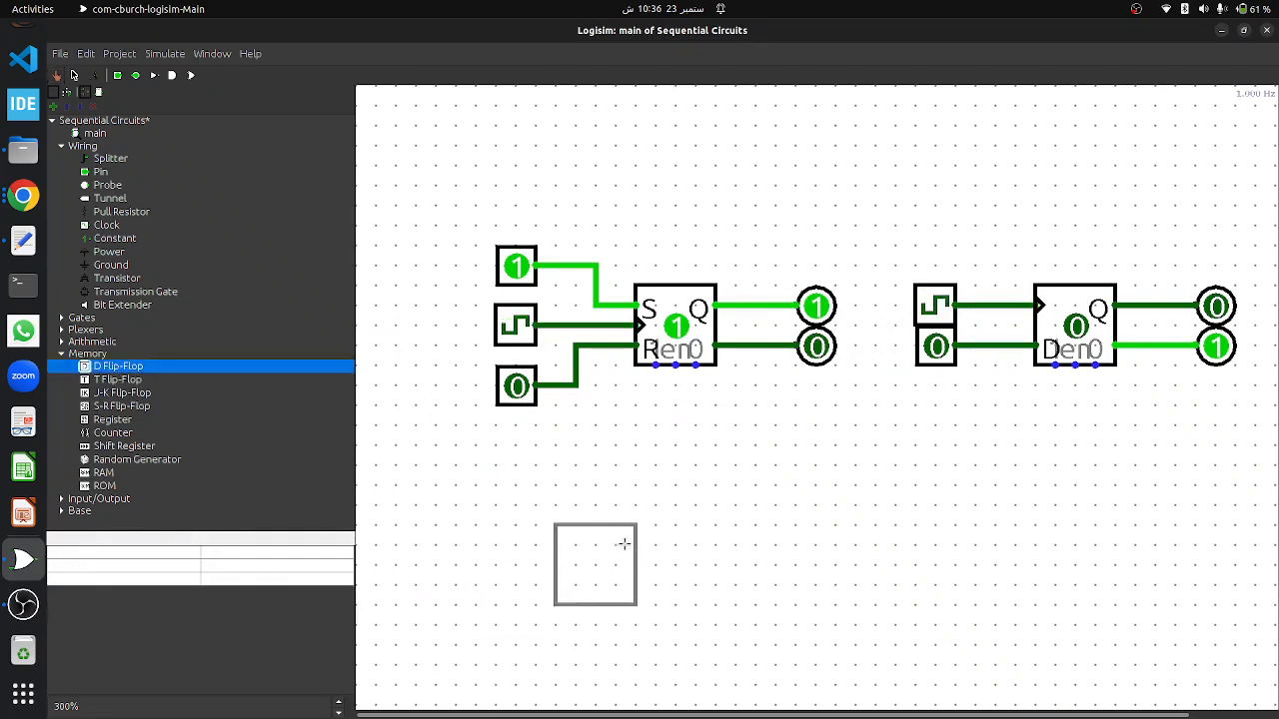
left_click(570, 561)
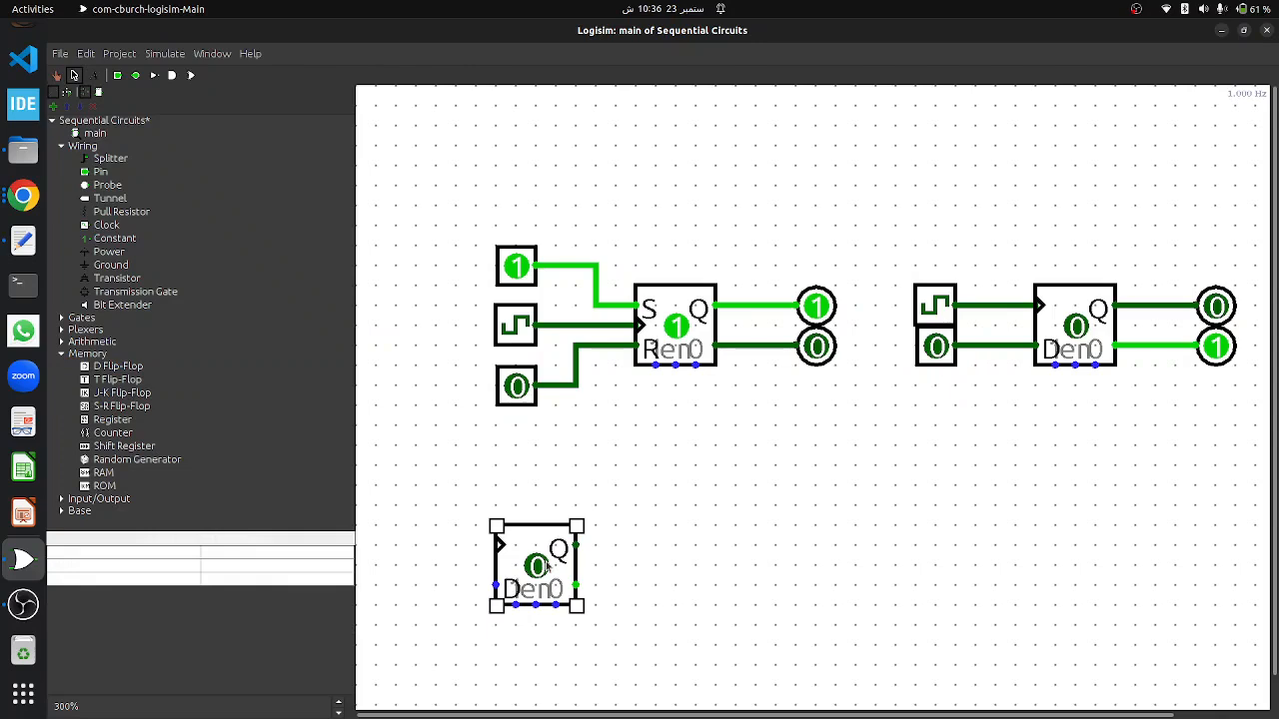
left_click(738, 569)
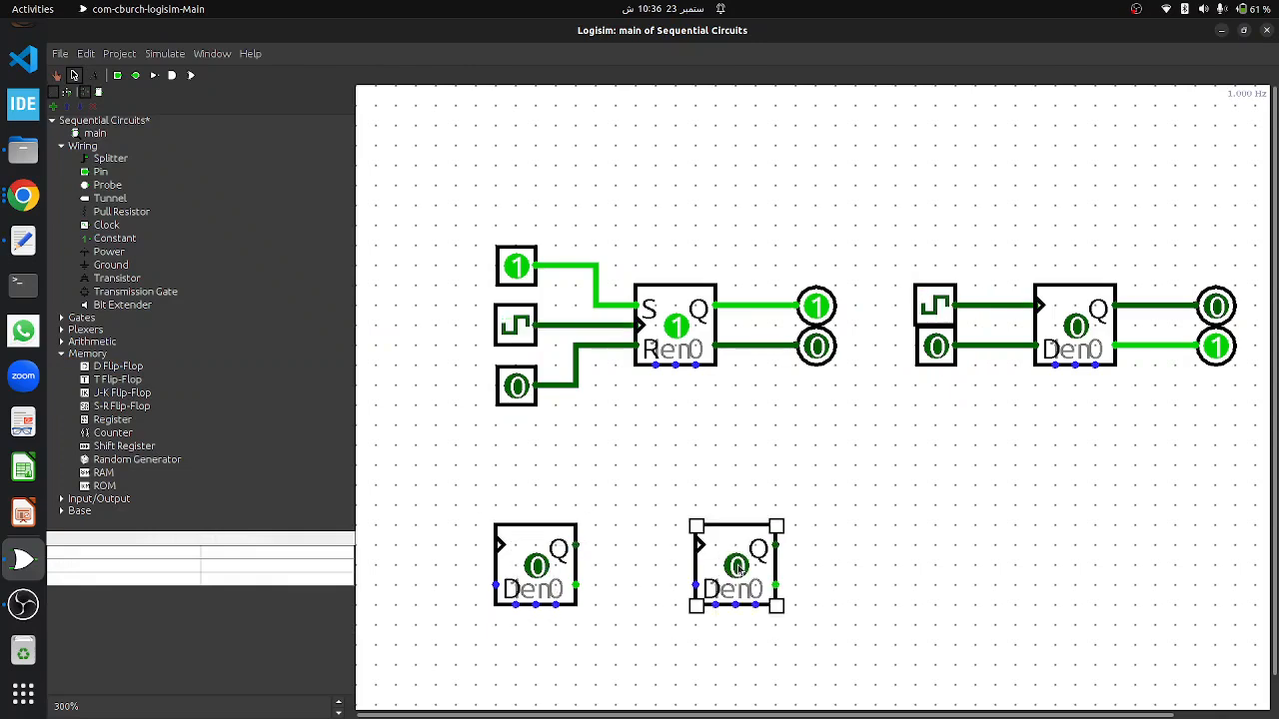
left_click(912, 556)
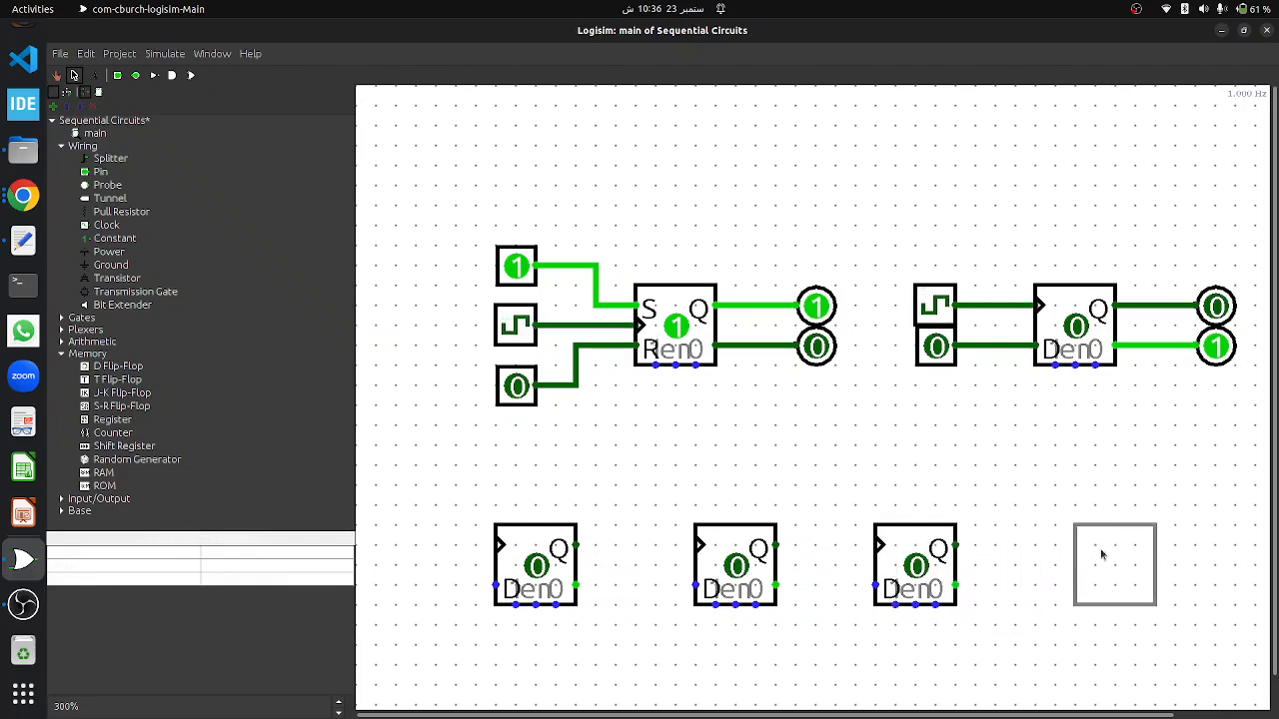
left_click(1096, 557)
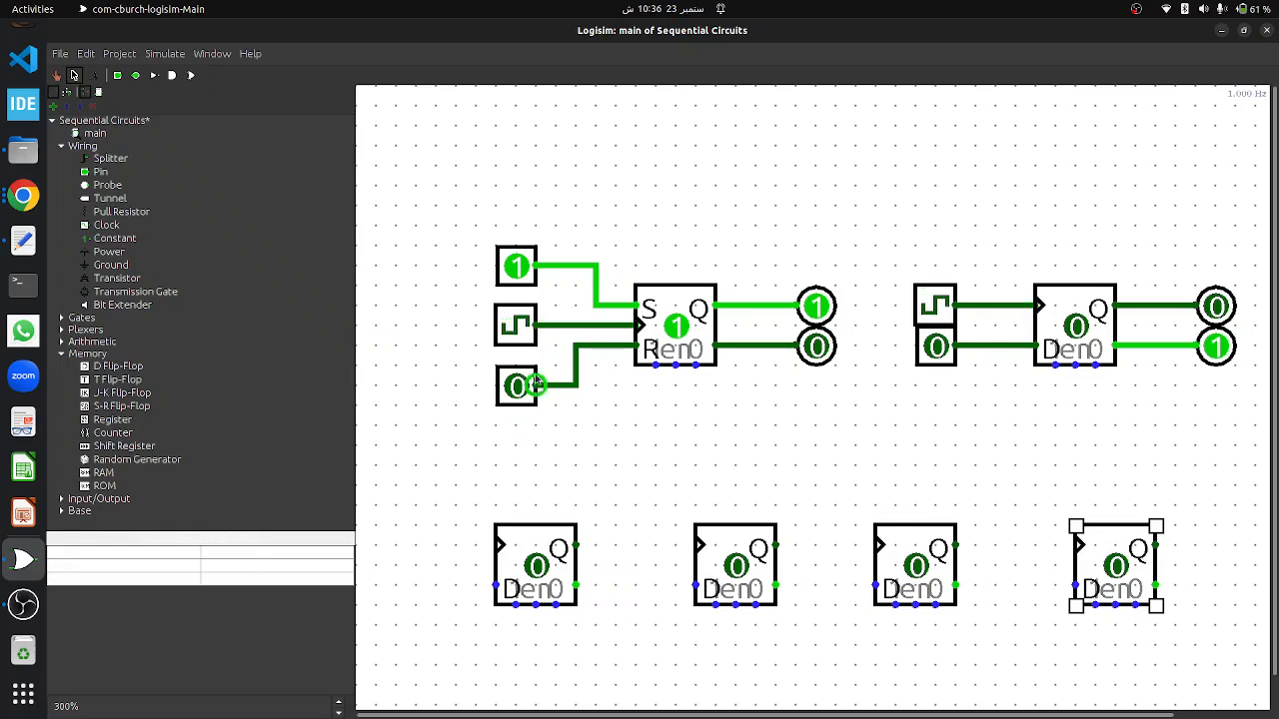
- Duplicate the clock beside the first flip-flop of the new row and wire it to all four clock inputs
left_click(518, 326)
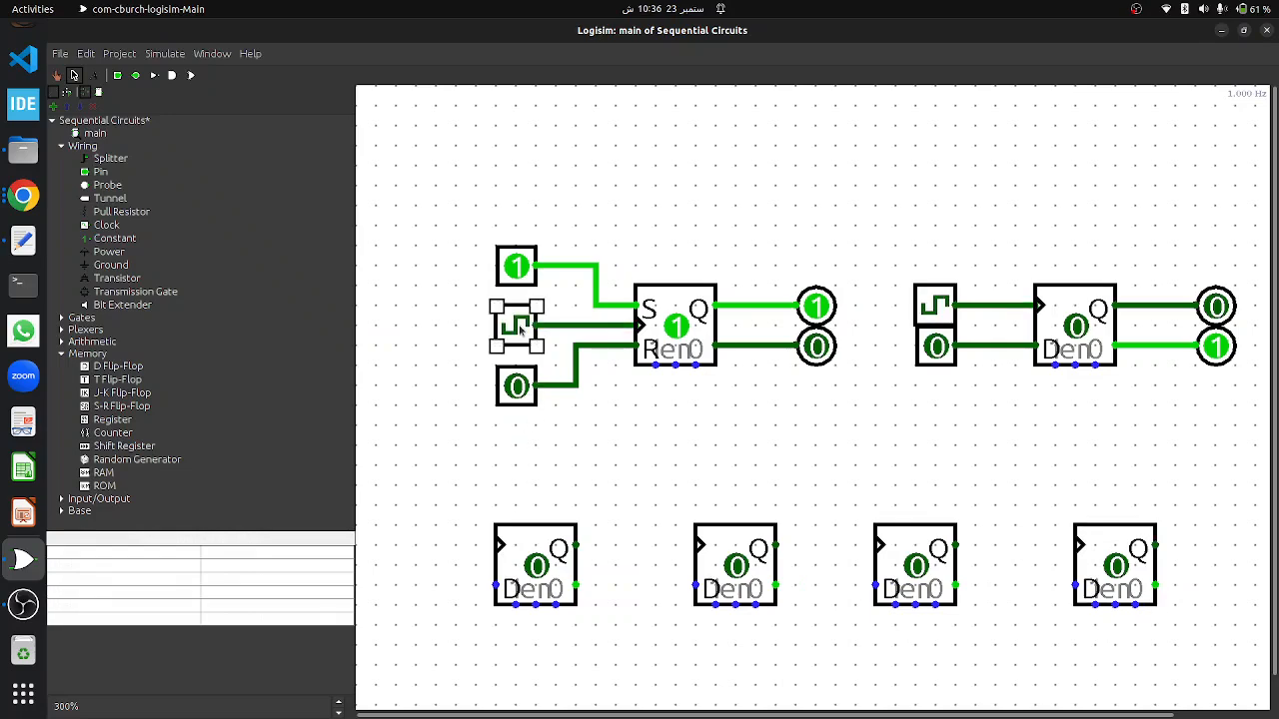
key("ctrl+d")
mouse_move(528, 342)
left_mouse_down()
mouse_move(396, 496)
mouse_move(396, 536)
mouse_move(488, 556)
mouse_move(496, 545)
mouse_move(455, 487)
mouse_move(676, 486)
mouse_move(676, 560)
mouse_move(694, 545)
left_mouse_up()
left_click_drag(676, 486, 854, 486)
left_click_drag(854, 485, 1075, 548)
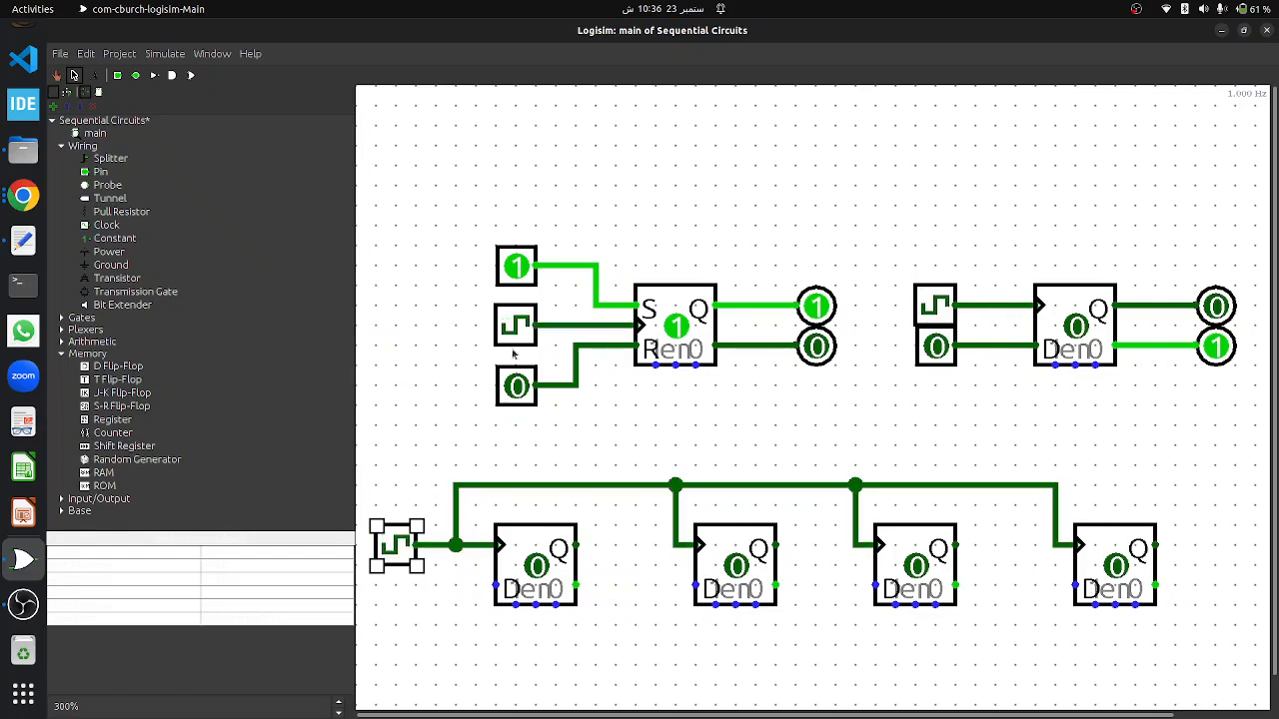
- Copy the S input pin below the new clock and wire it to the first D flip-flop's D input
left_click(519, 269)
key("ctrl+c")
key("ctrl+v")
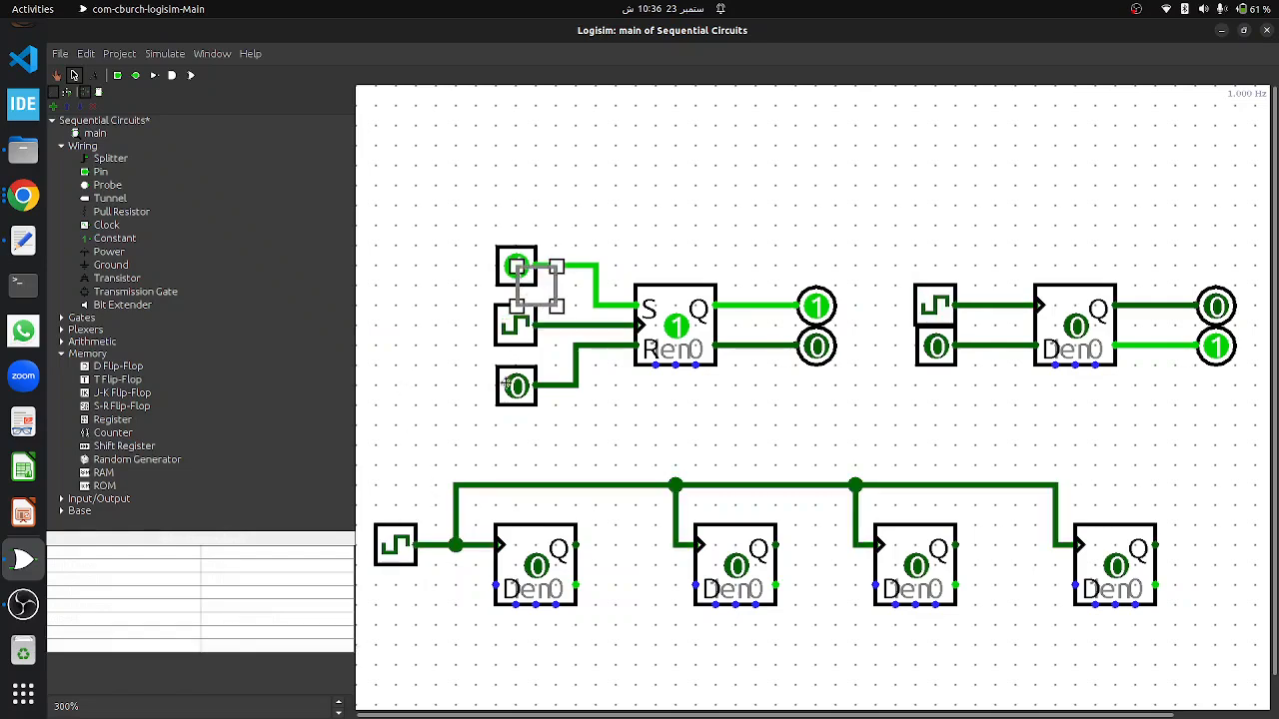
left_click_drag(532, 303, 494, 587)
- Copy the bottom row's input pin twice below the original and wire the copies to the second and third flip-flops' D inputs
key("ctrl+c")
key("ctrl+v")
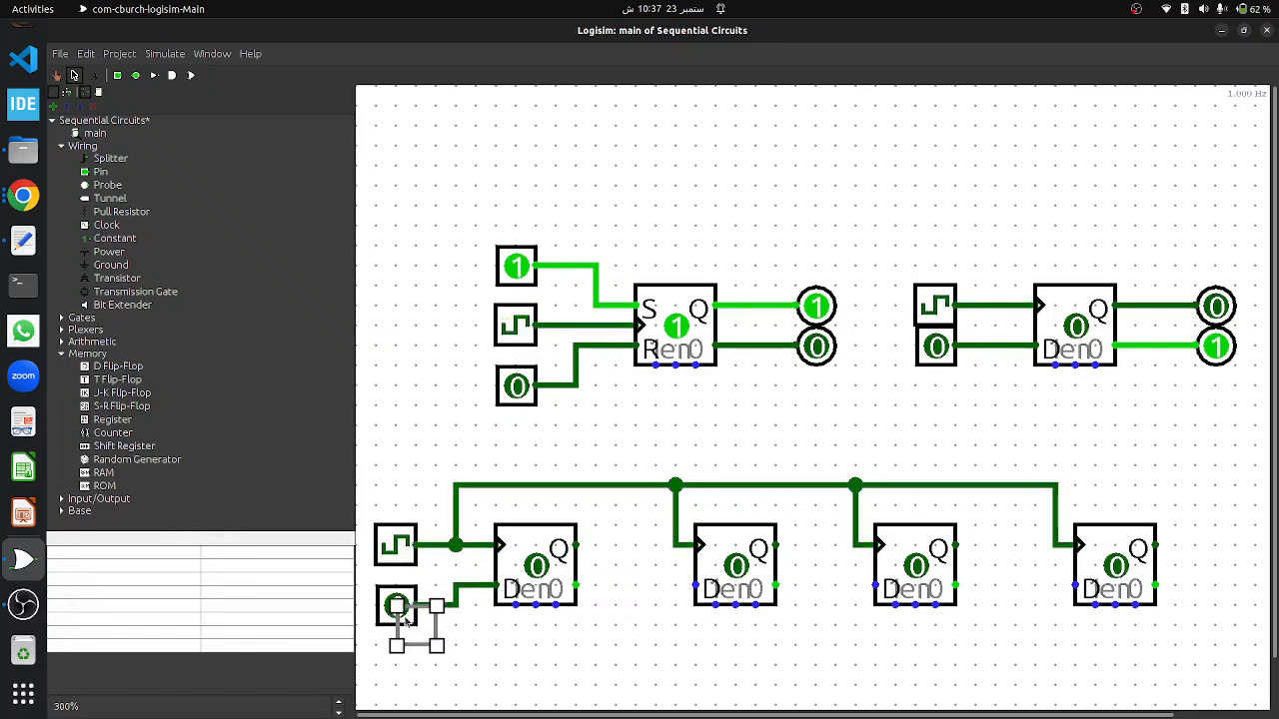
left_click_drag(406, 616, 694, 589)
scroll(646, 586, "down", 1)
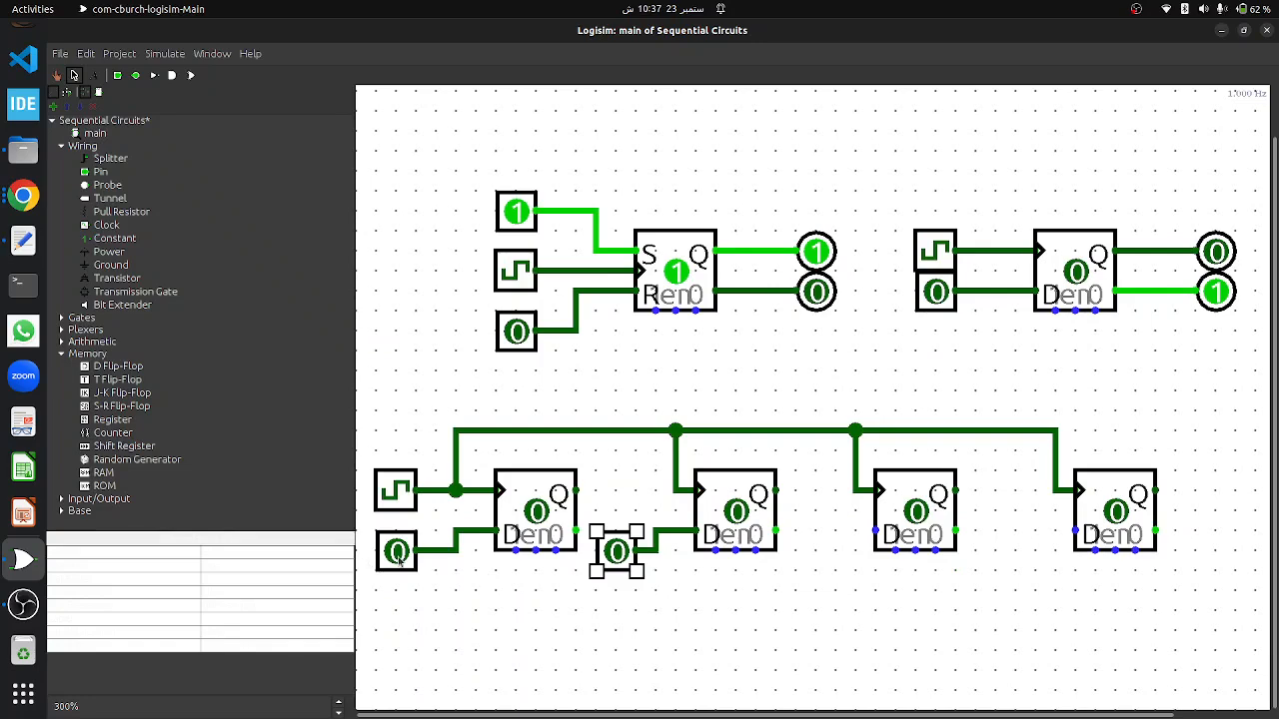
mouse_move(616, 565)
left_mouse_down()
mouse_move(480, 610)
mouse_move(414, 610)
mouse_move(398, 587)
mouse_move(396, 631)
mouse_move(835, 617)
mouse_move(861, 566)
mouse_move(856, 529)
left_mouse_up()
key("ctrl+d")
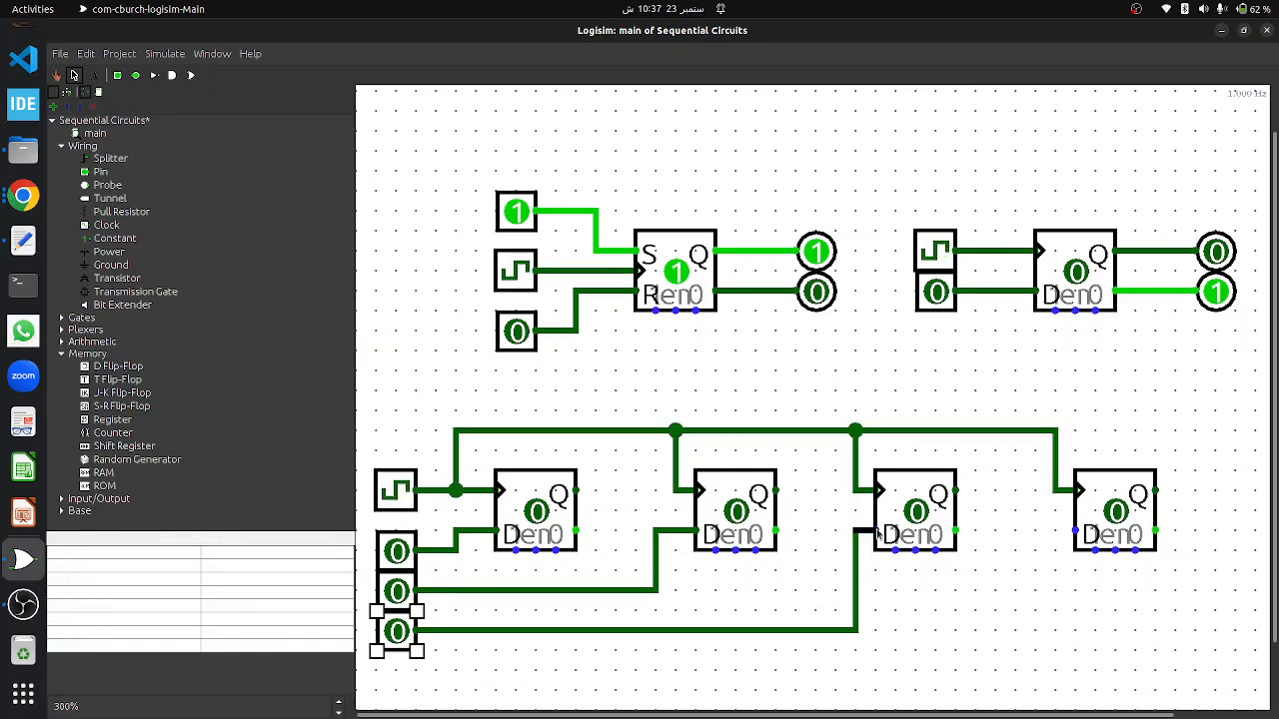
- Move the vertical segment of the second input pin's wire closer to the second D flip-flop
left_click(655, 571)
left_click_drag(655, 564, 676, 566)
left_click(768, 599)
- Duplicate the lowest input pin below the others and wire it to the fourth flip-flop's D input
left_click(386, 627)
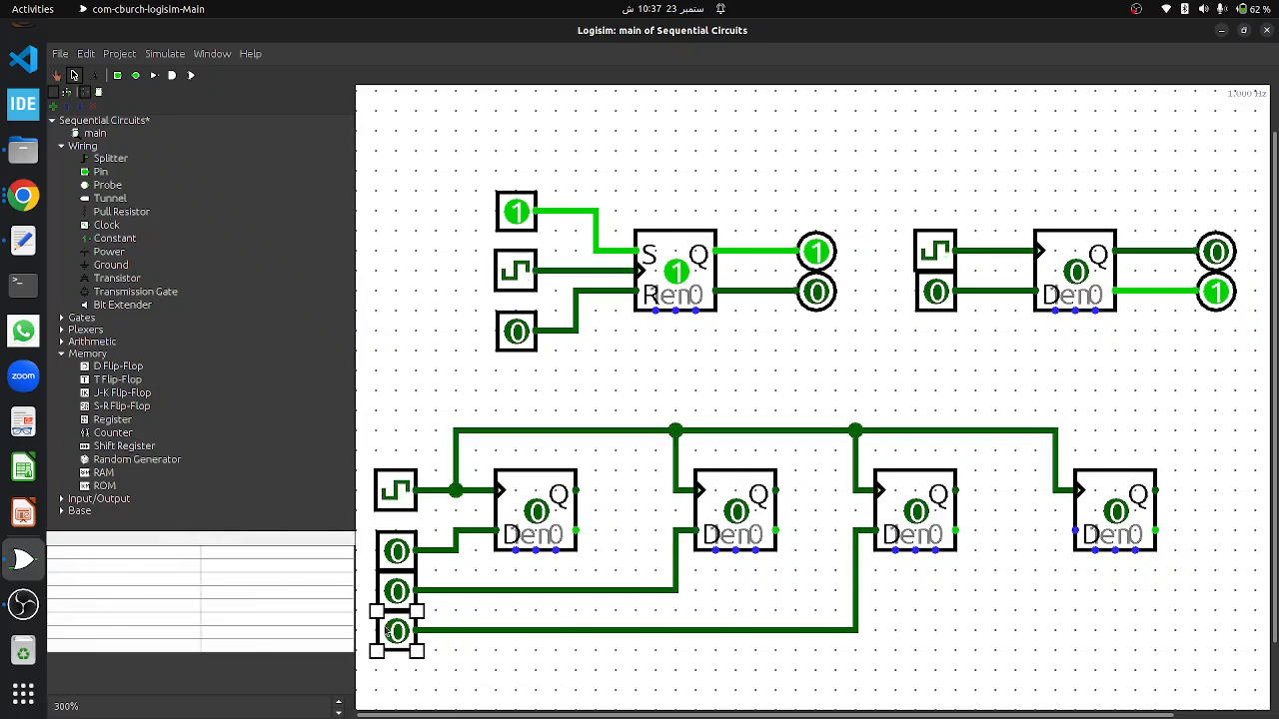
key("ctrl+d")
left_click_drag(411, 647, 1058, 530)
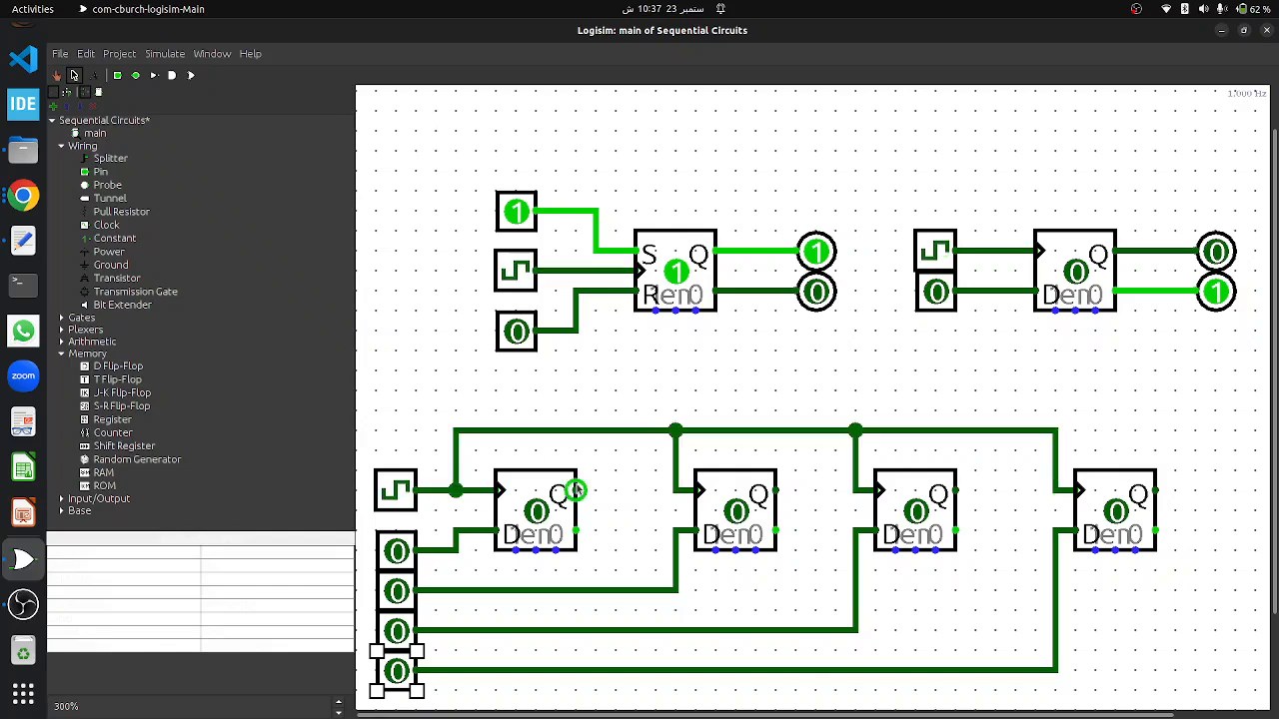
- Copy an output pin from the S-R circuit and connect one copy to the Q output of each of the four D flip-flops
left_click(812, 249)
key("ctrl+d")
left_click_drag(833, 265, 613, 491)
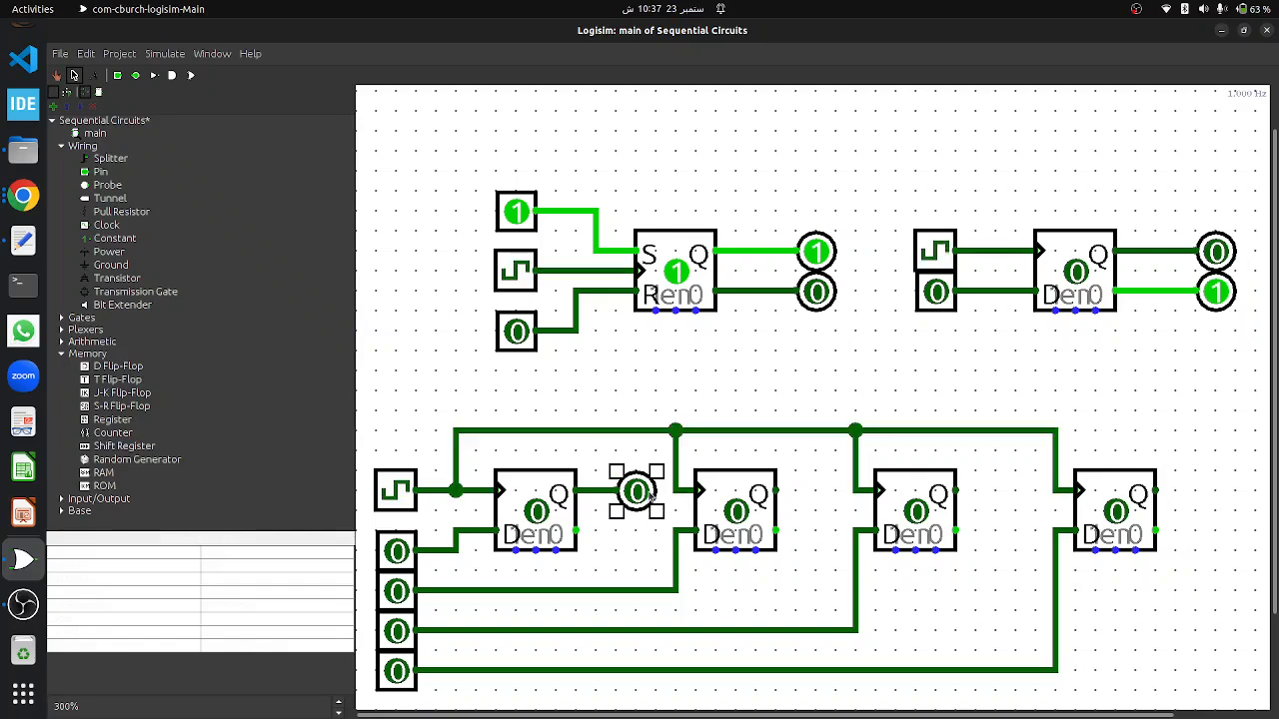
left_click(818, 500)
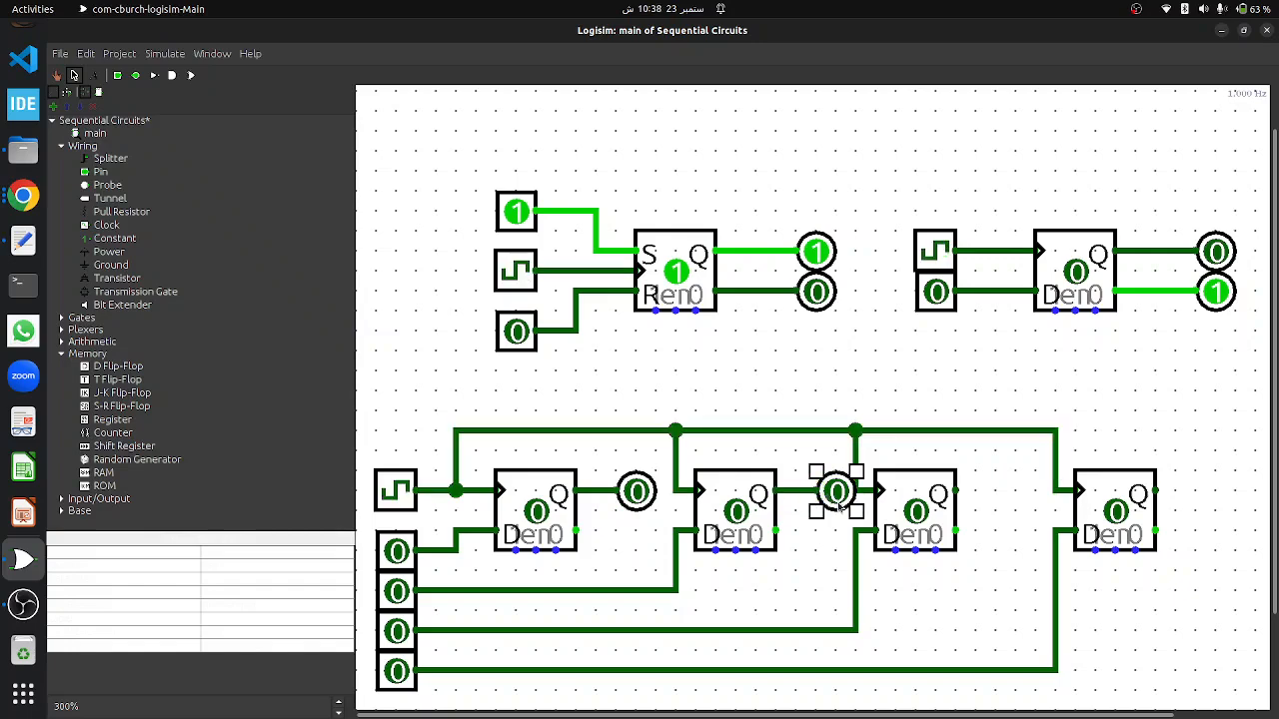
key("Delete")
left_click(824, 505)
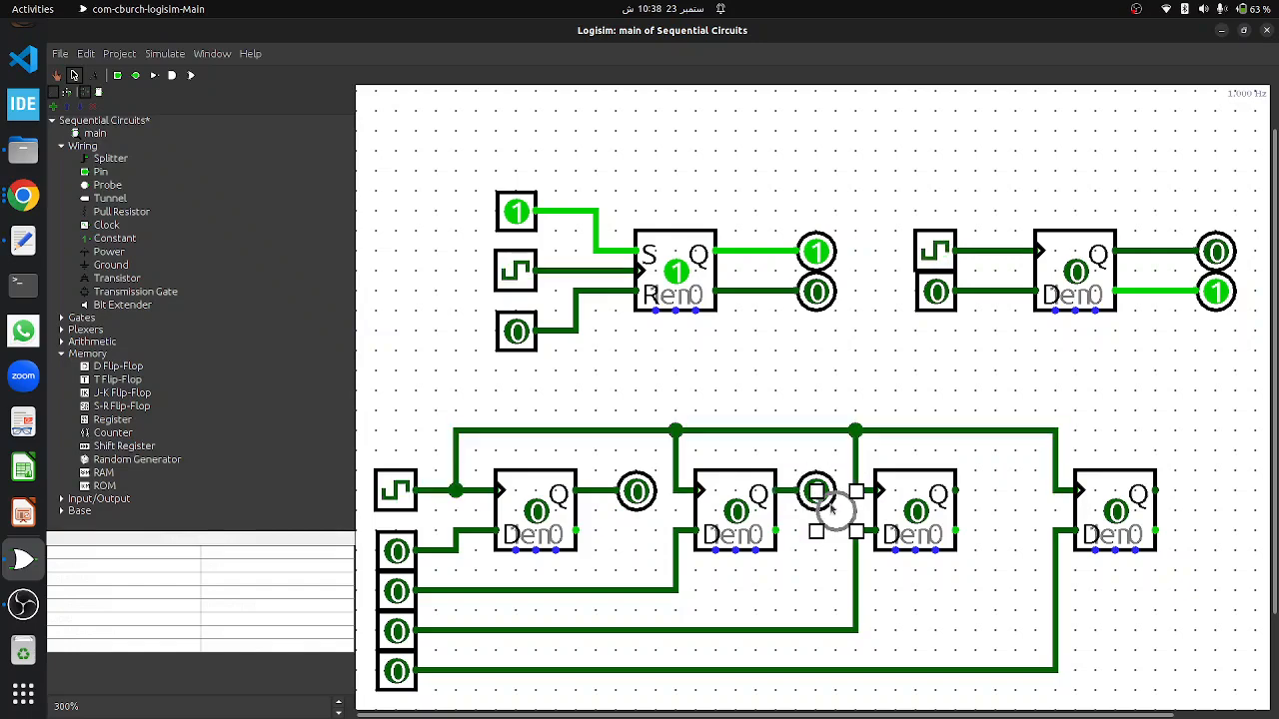
left_click(995, 493)
mouse_move(987, 494)
left_mouse_down()
mouse_move(962, 501)
mouse_move(1152, 508)
mouse_move(1212, 487)
mouse_move(1179, 491)
left_mouse_up()
key("ctrl+d")
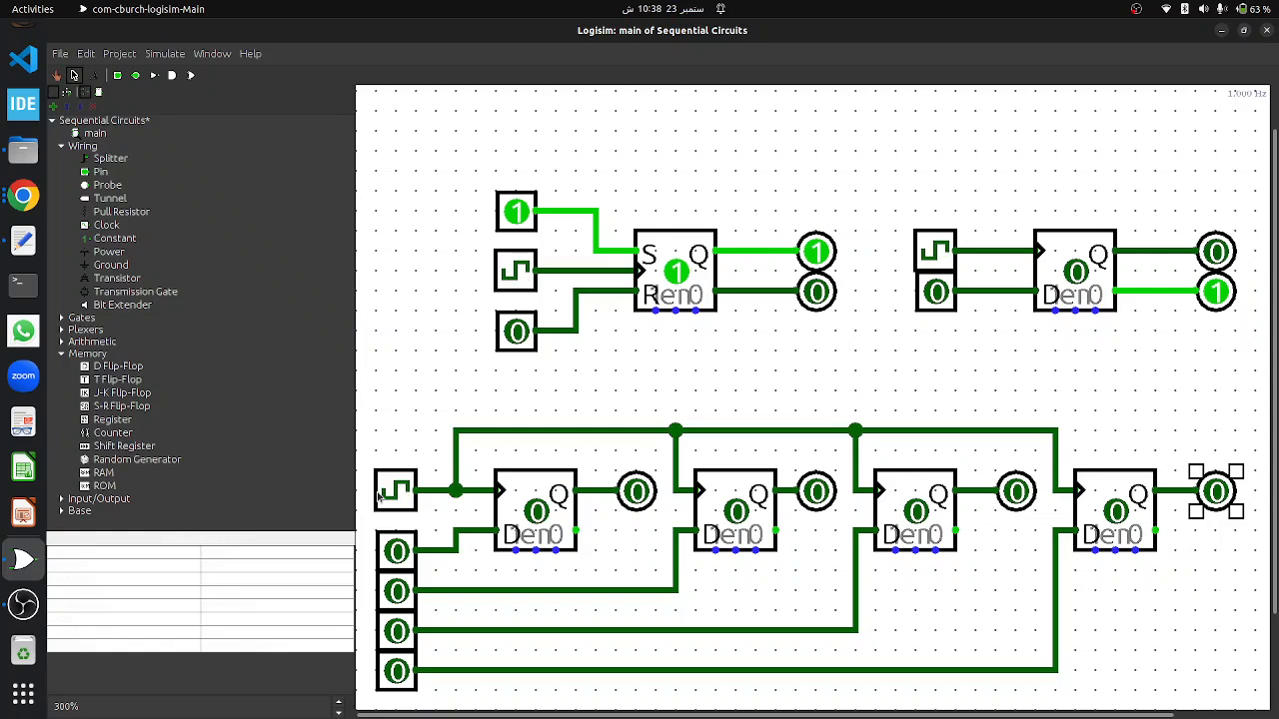
- Disable the automatic clock ticks and pulse the register's clock manually once with all four inputs at 0
left_click(162, 54)
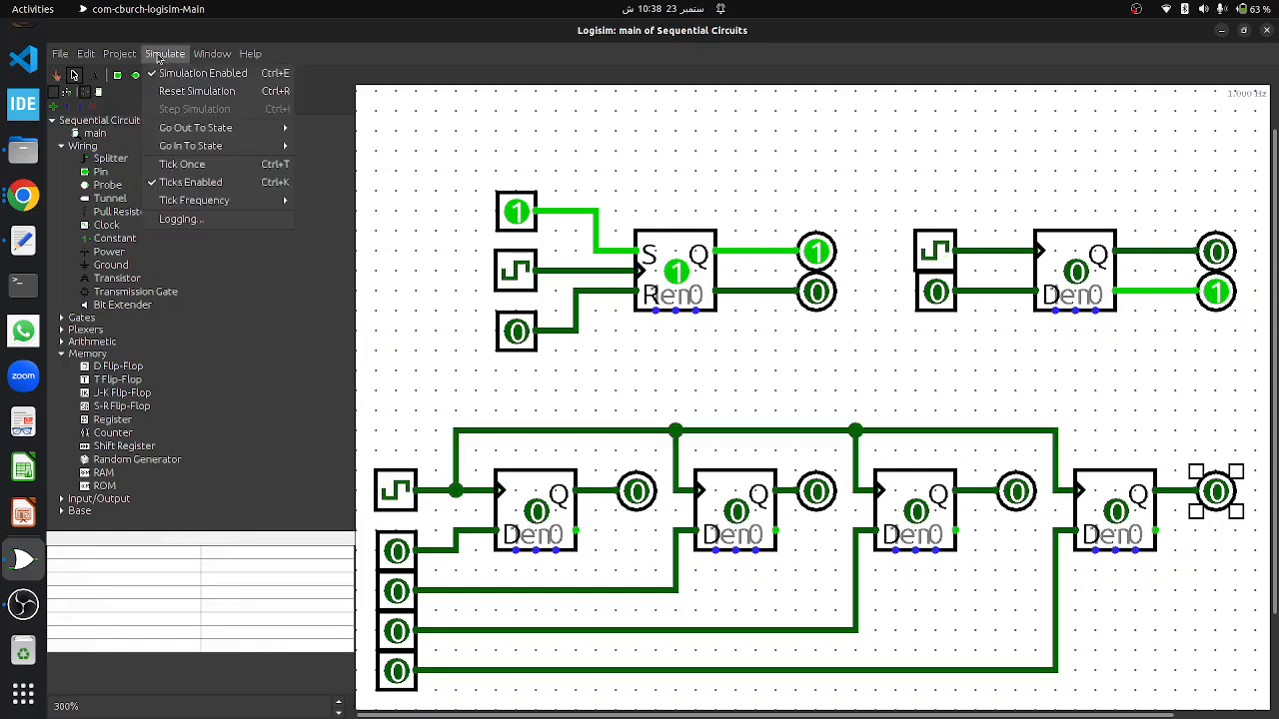
left_click(185, 184)
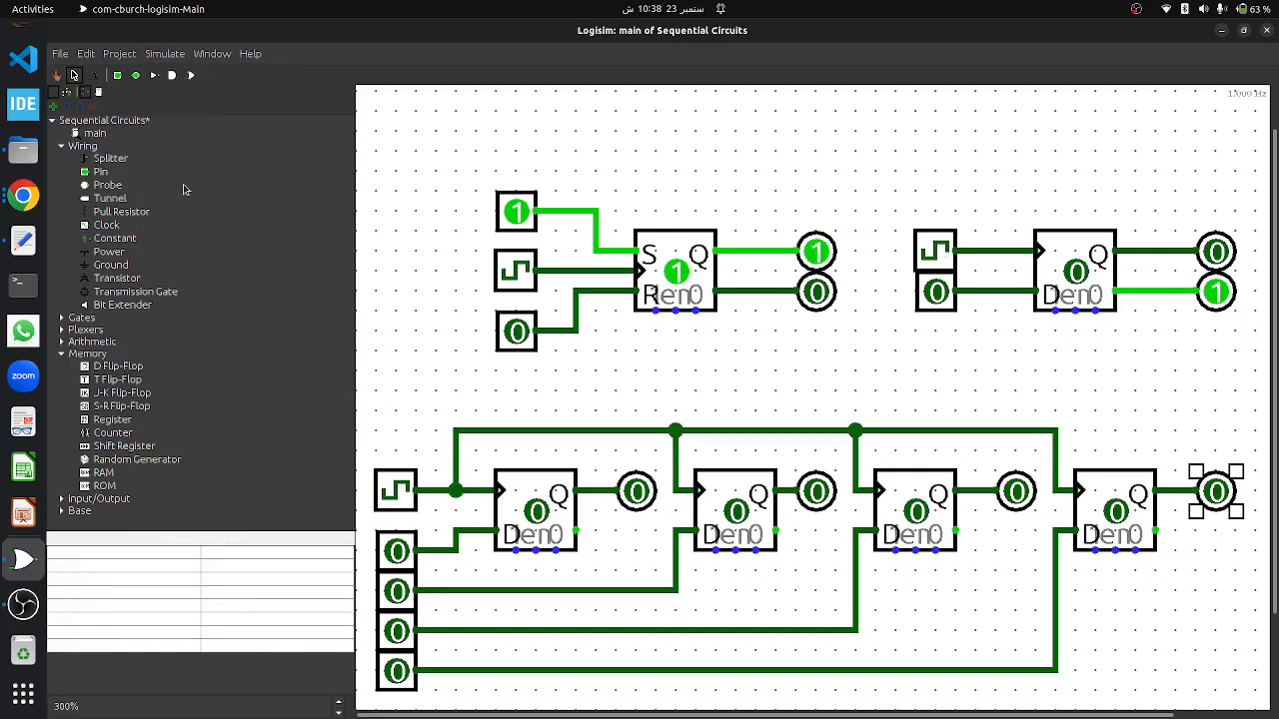
left_click(58, 76)
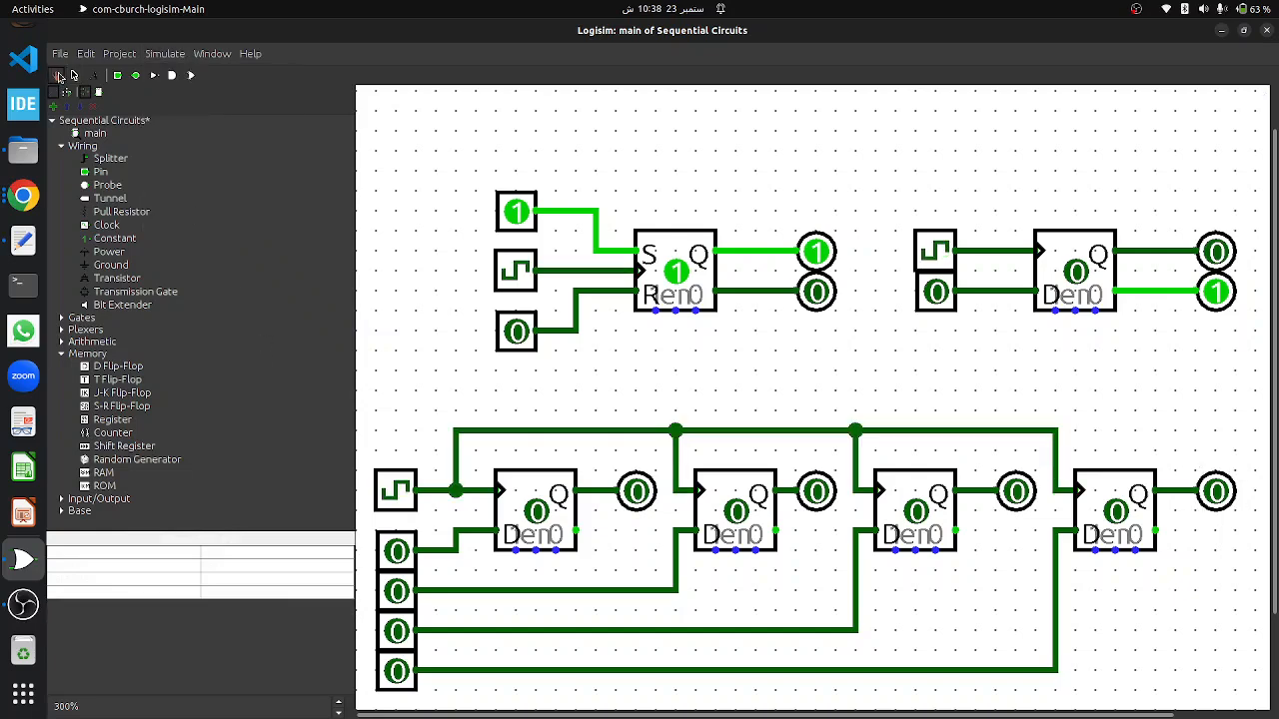
left_click(404, 507)
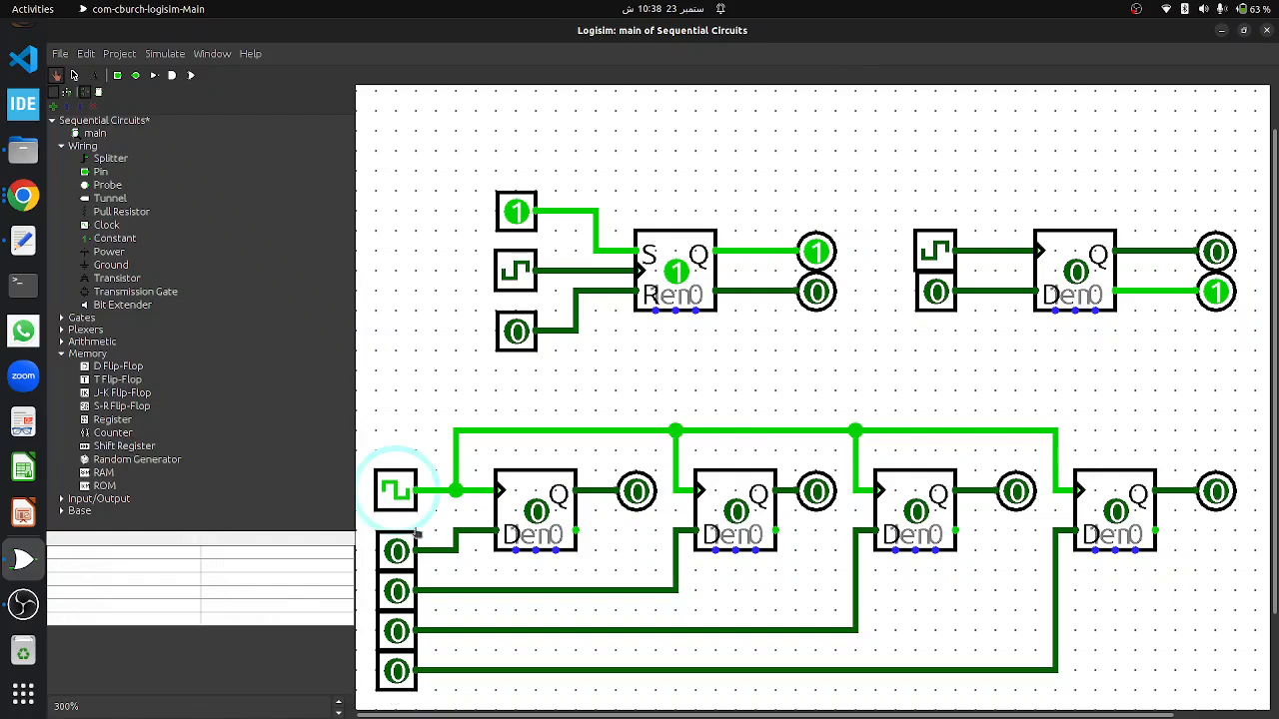
left_click(398, 504)
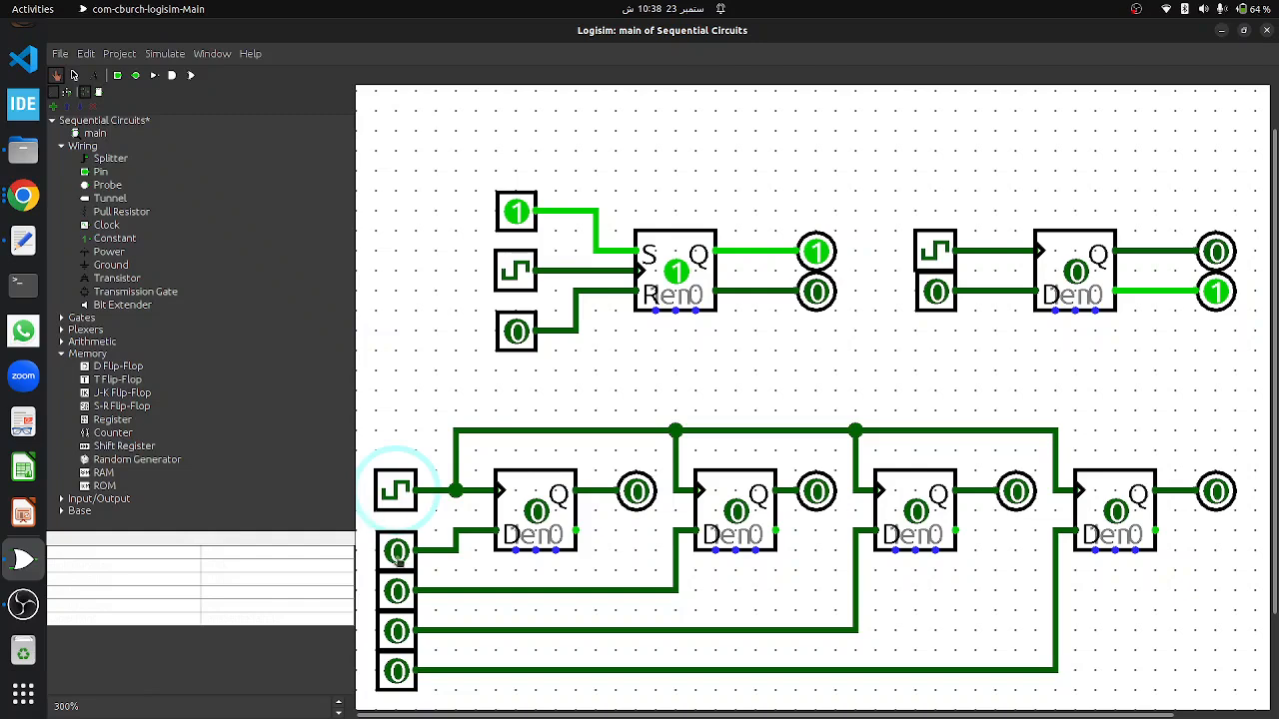
- Set the register's input pins to 1, 1, 0, 1 from top to bottom and pulse the clock manually to store them
left_click(398, 552)
left_click(396, 591)
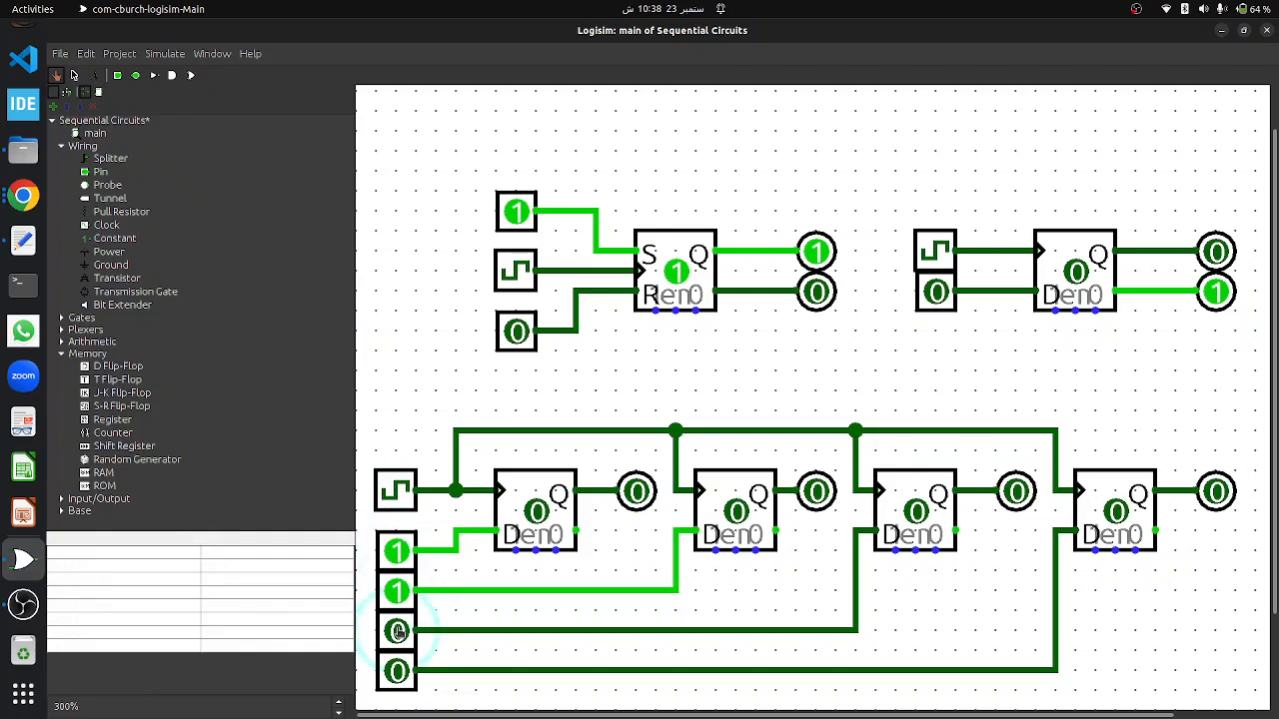
left_click(397, 632)
left_click(396, 671)
left_click(397, 631)
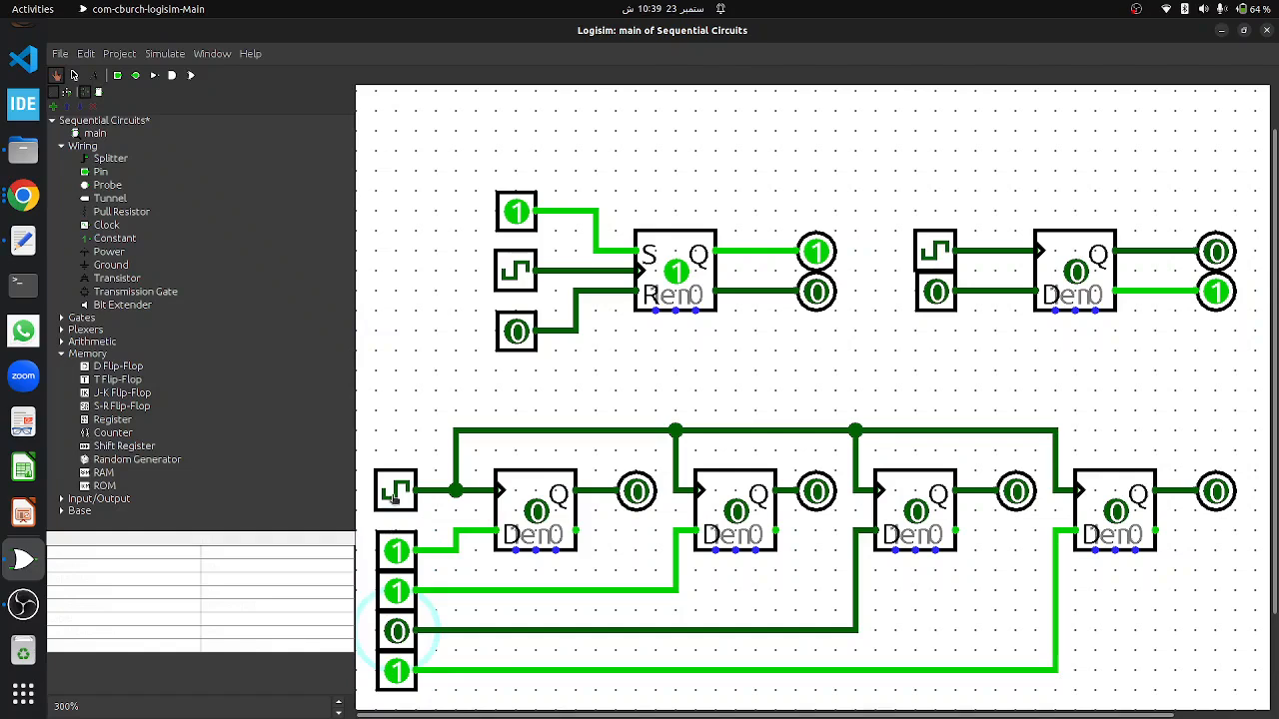
left_click(397, 493)
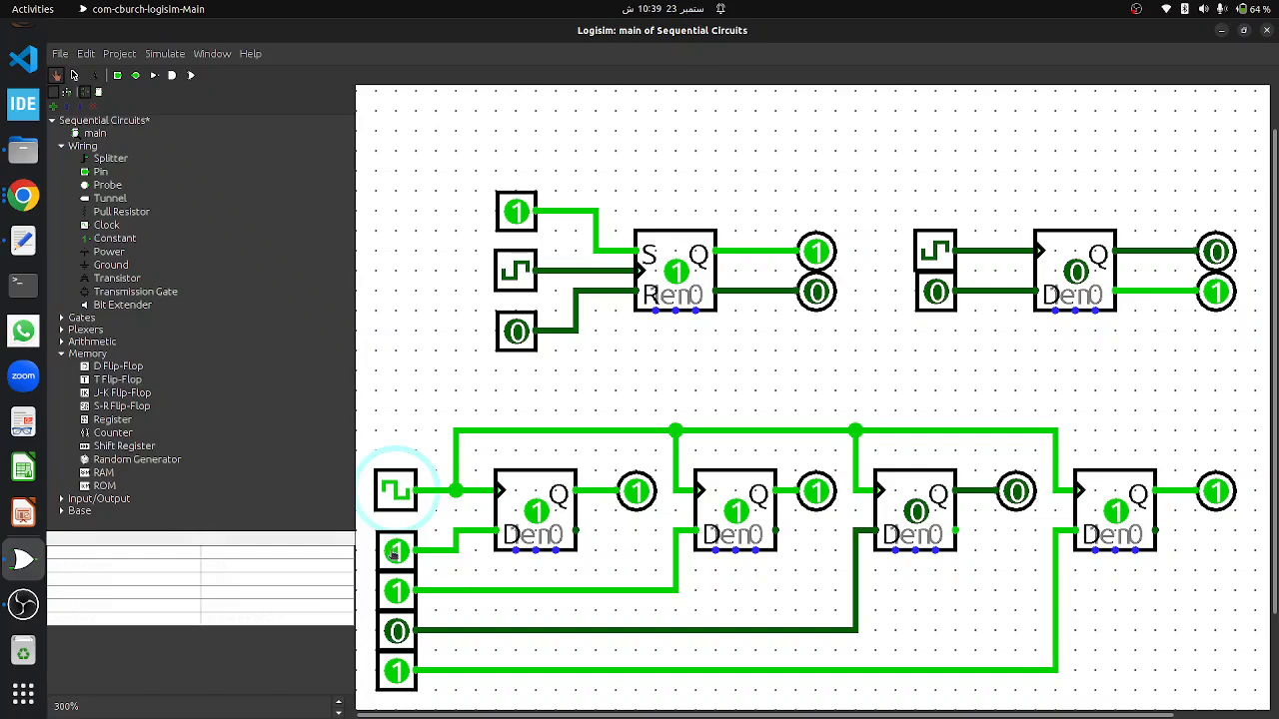
left_click(400, 493)
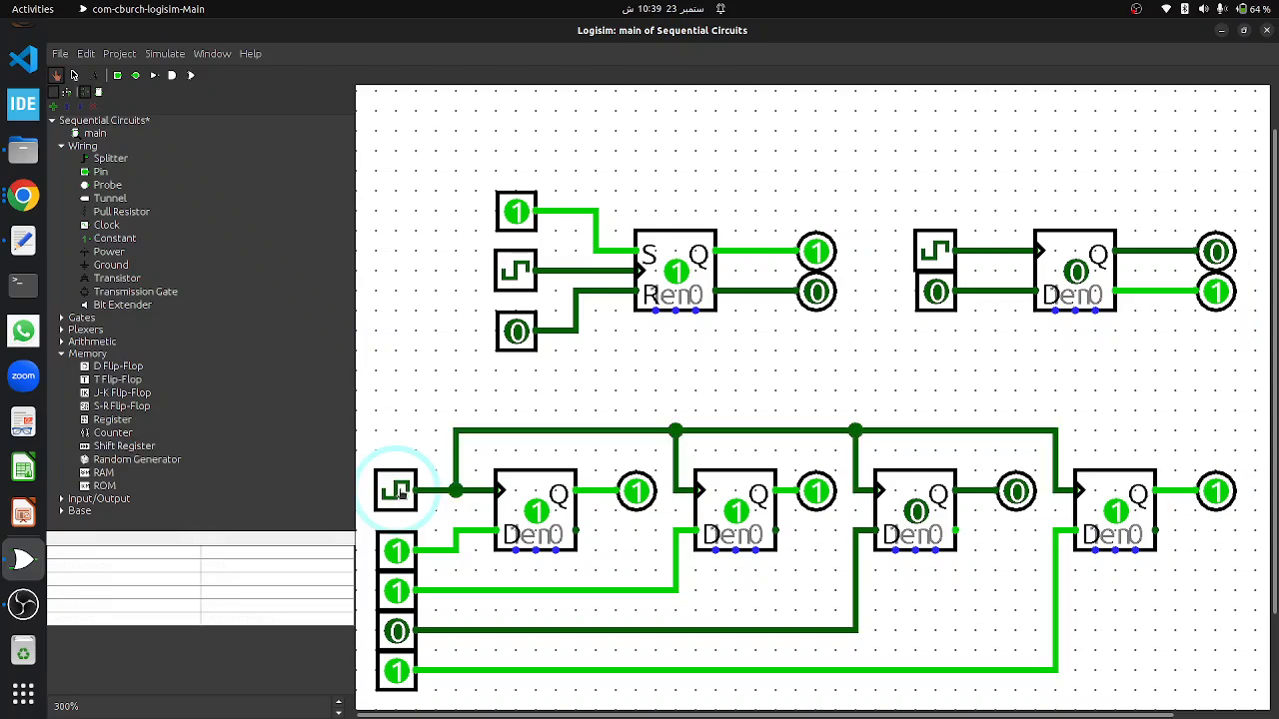
- Set the register's input pins to 1, 0, 1, 0 from top to bottom and set its clock high
left_click(393, 593)
left_click(395, 634)
left_click(397, 675)
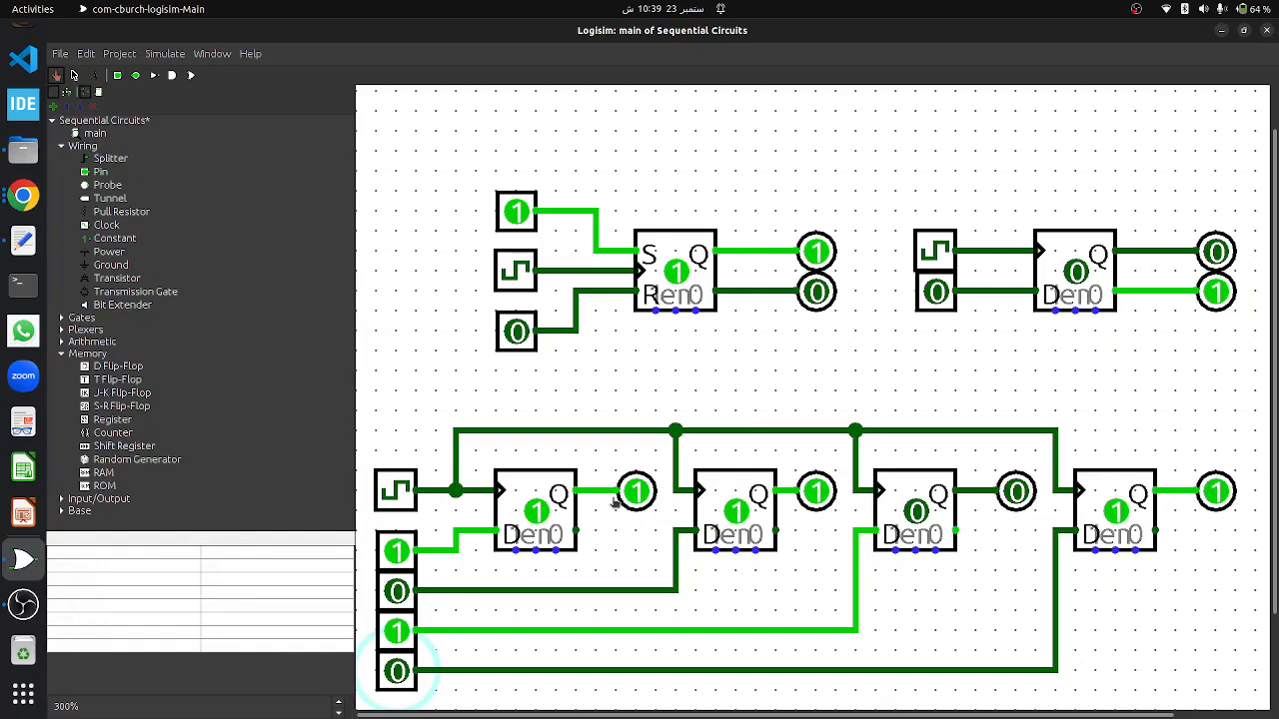
left_click(399, 503)
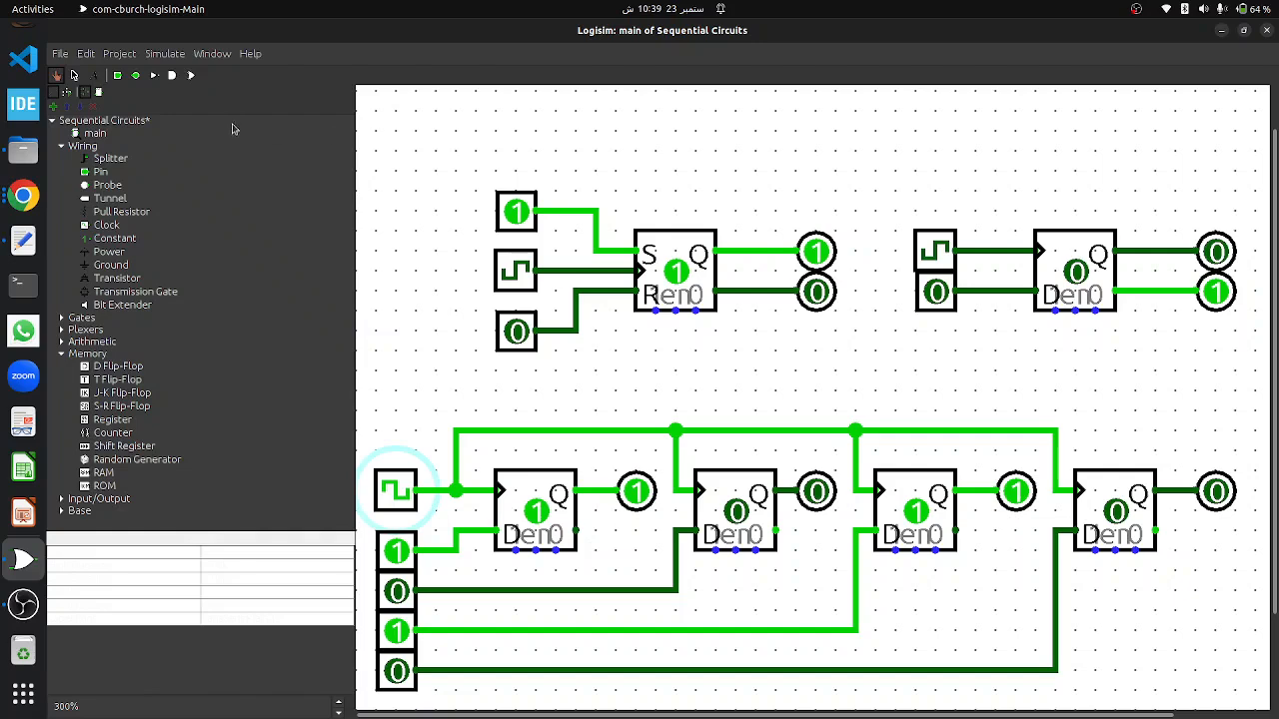
- Enable automatic clock ticks and test the register by setting the second input to 1, then the third and second inputs to 0
left_click(168, 60)
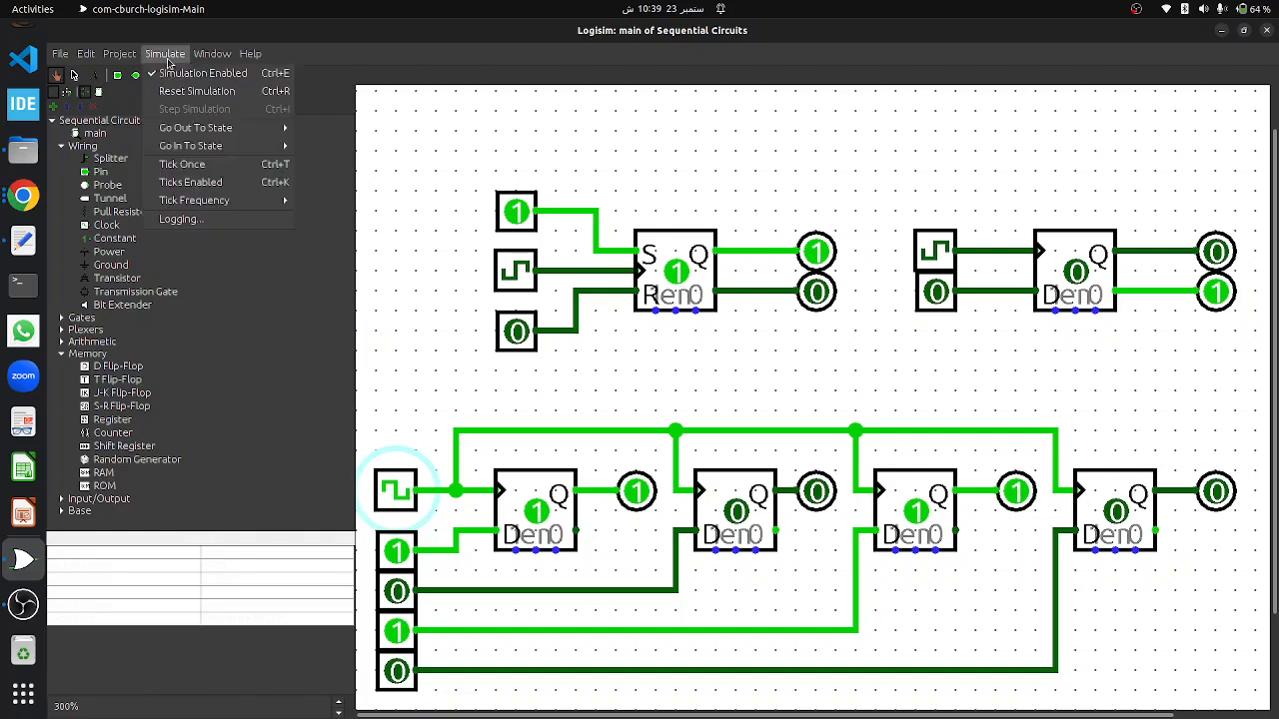
left_click(179, 188)
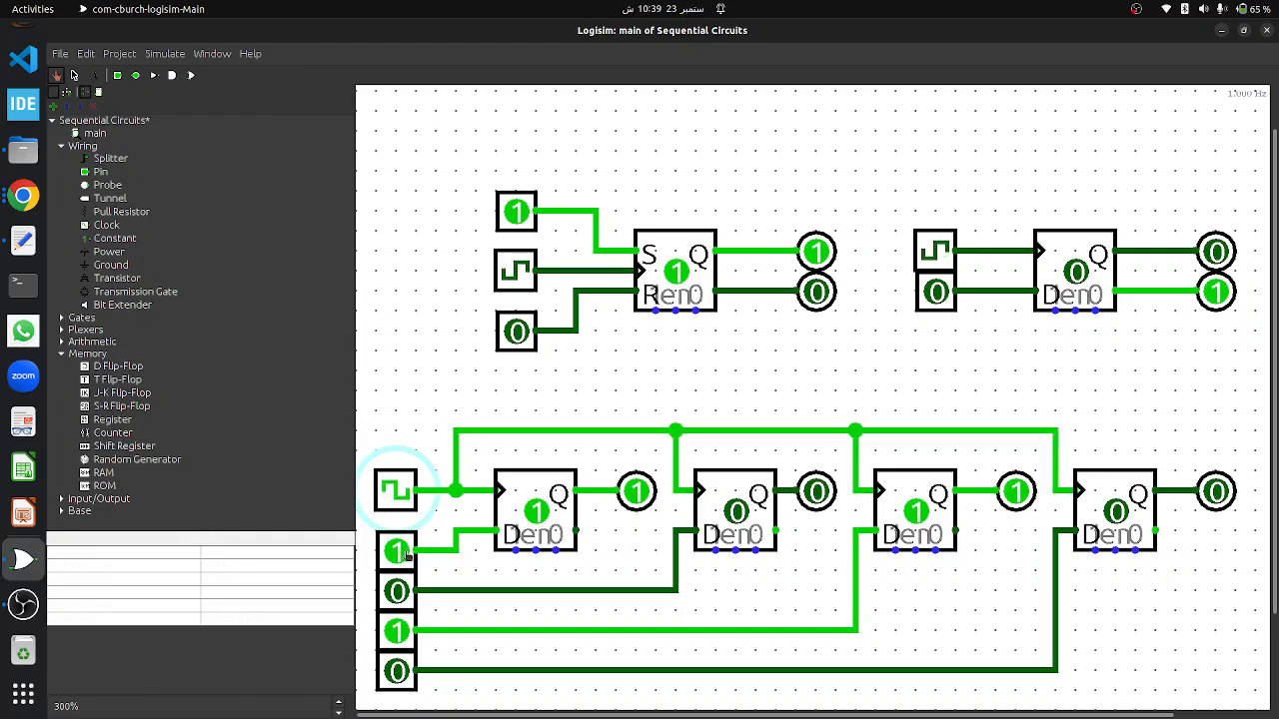
left_click(397, 592)
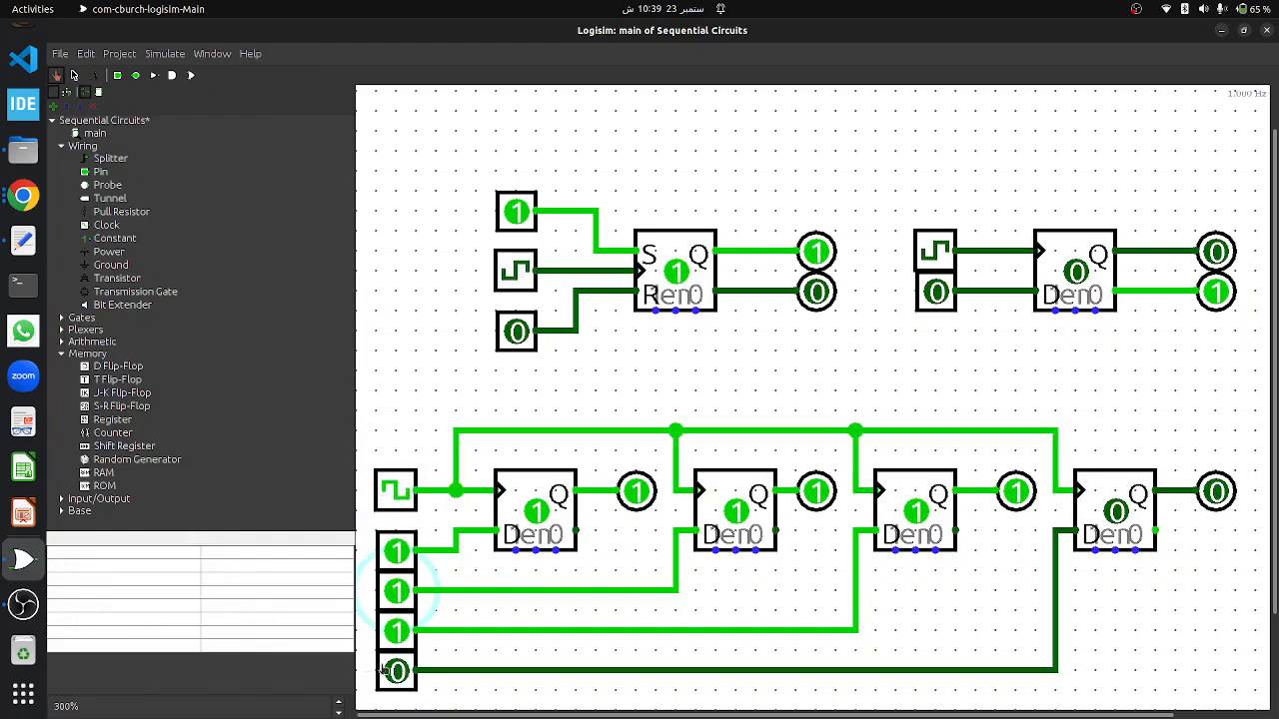
left_click(396, 631)
left_click(396, 591)
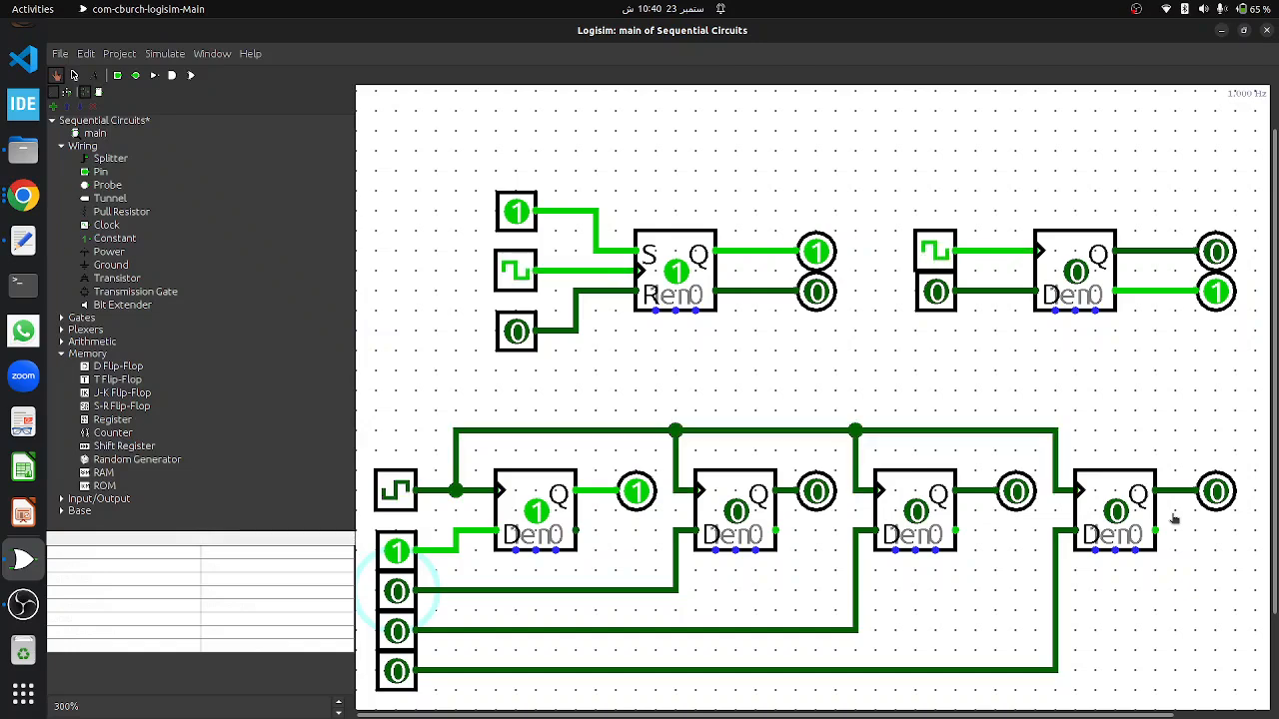
- Switch to the presentation and advance from the 4-Bit Register slide to the Counters slide
key("alt+Tab")
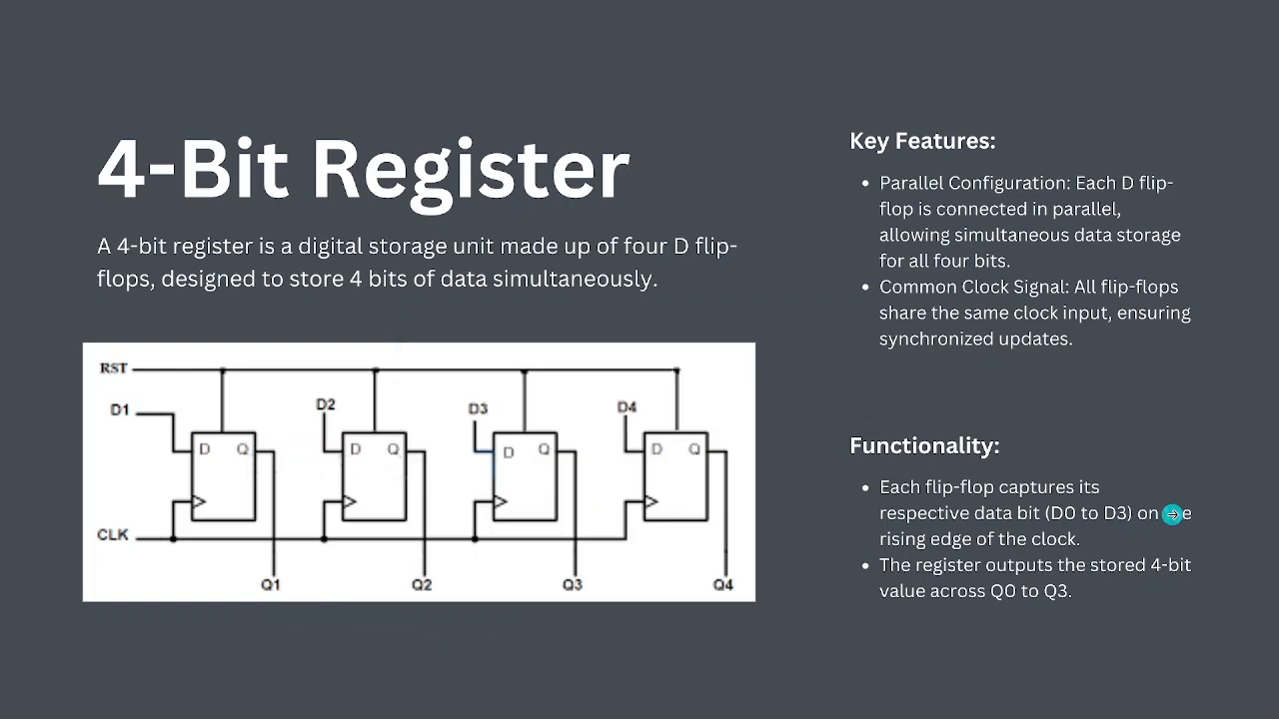
left_click(1221, 382)
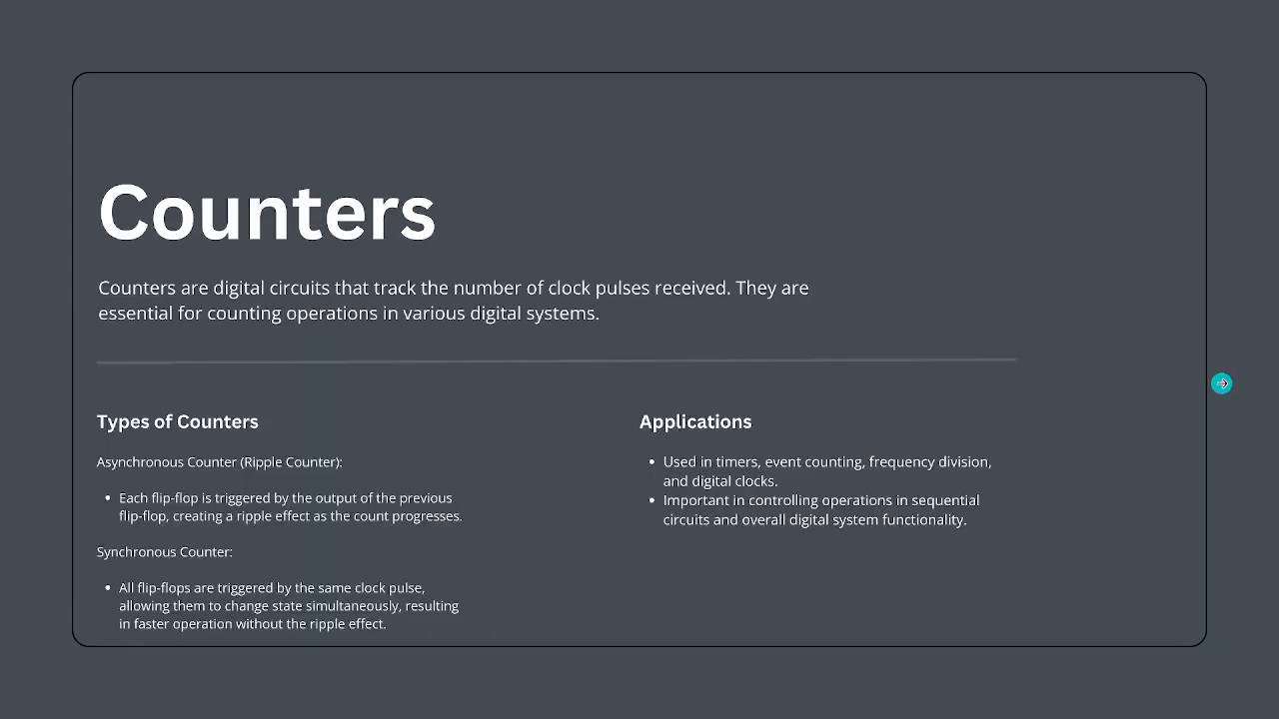
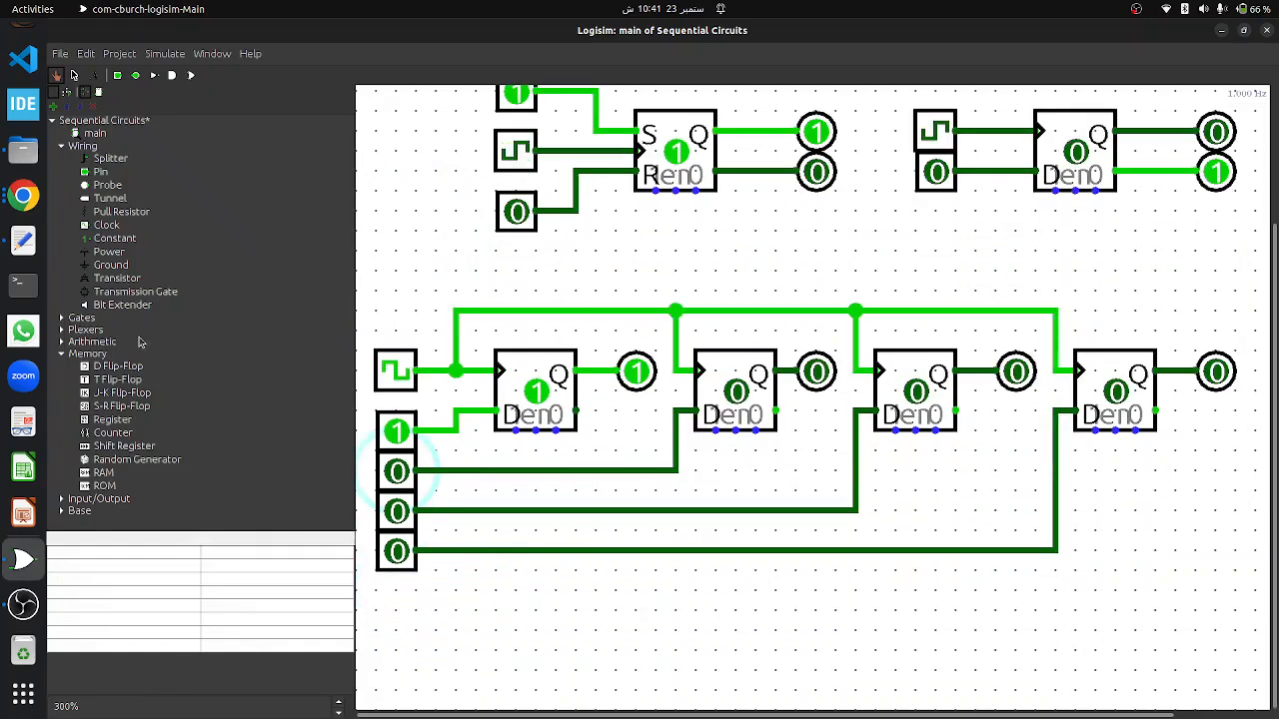
- Place four more D flip-flops in a horizontal row below the four-bit register
left_click(74, 75)
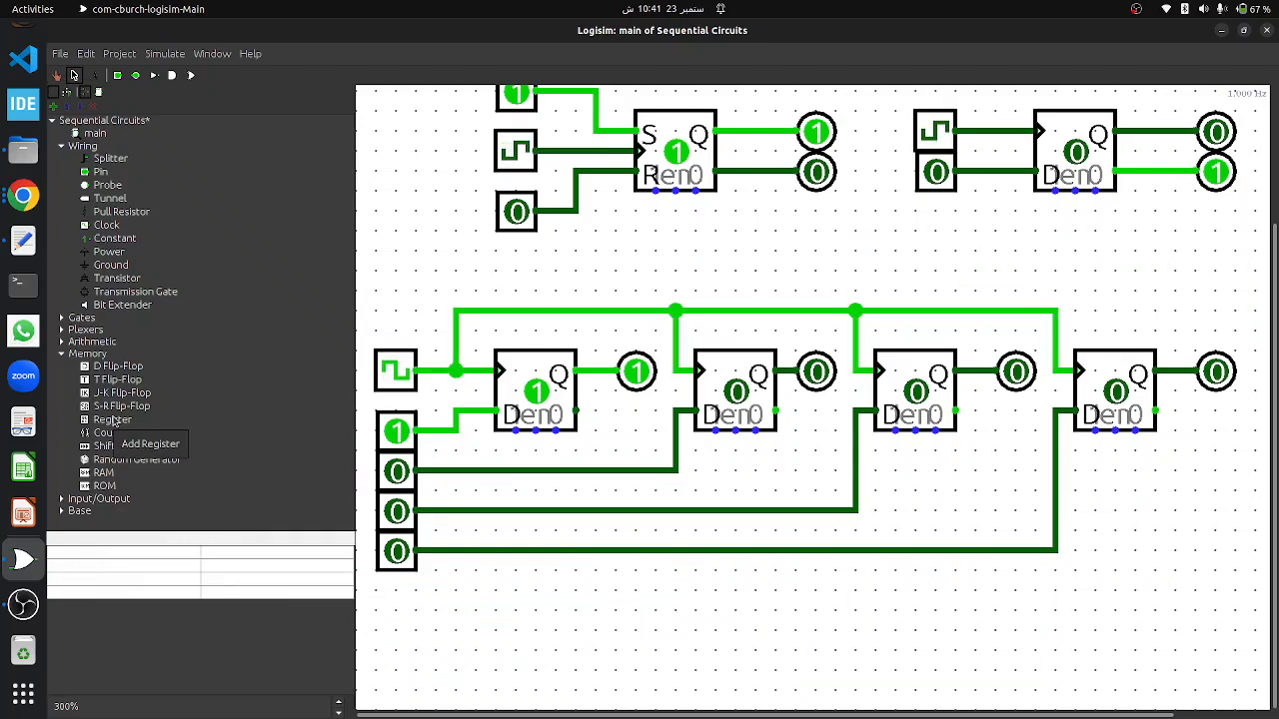
left_click(120, 367)
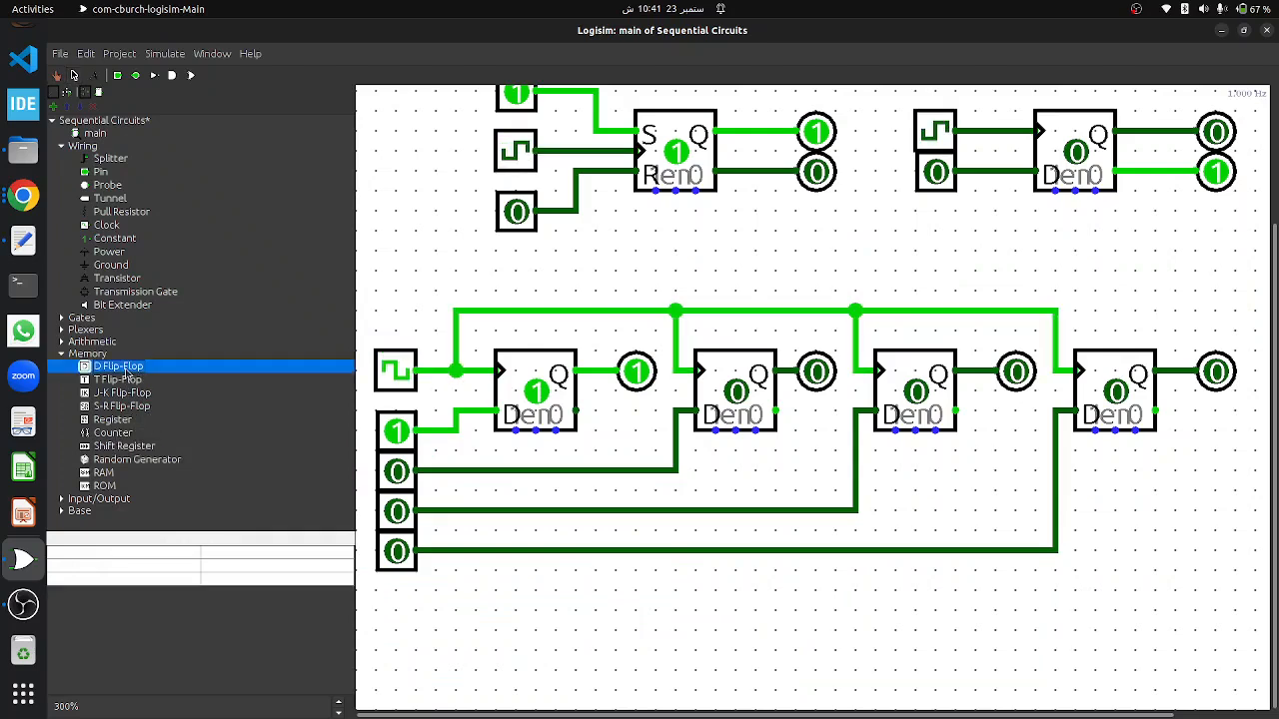
left_click(575, 644)
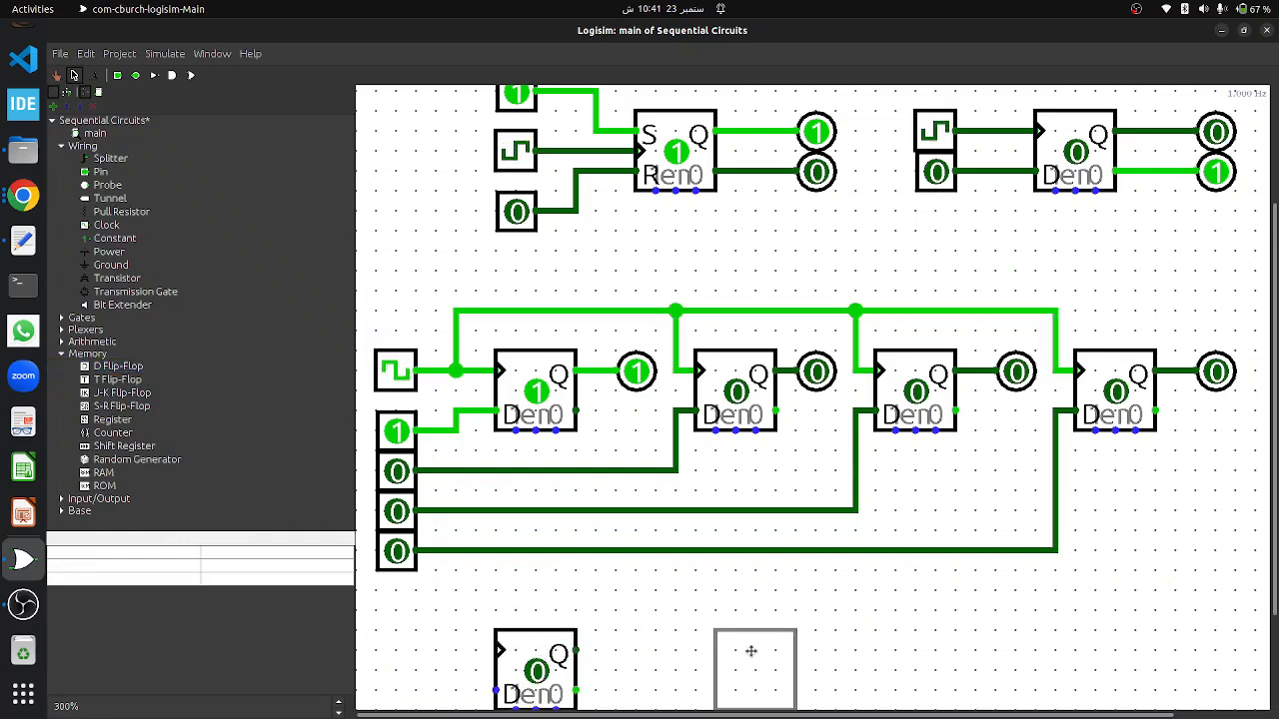
left_click(752, 654)
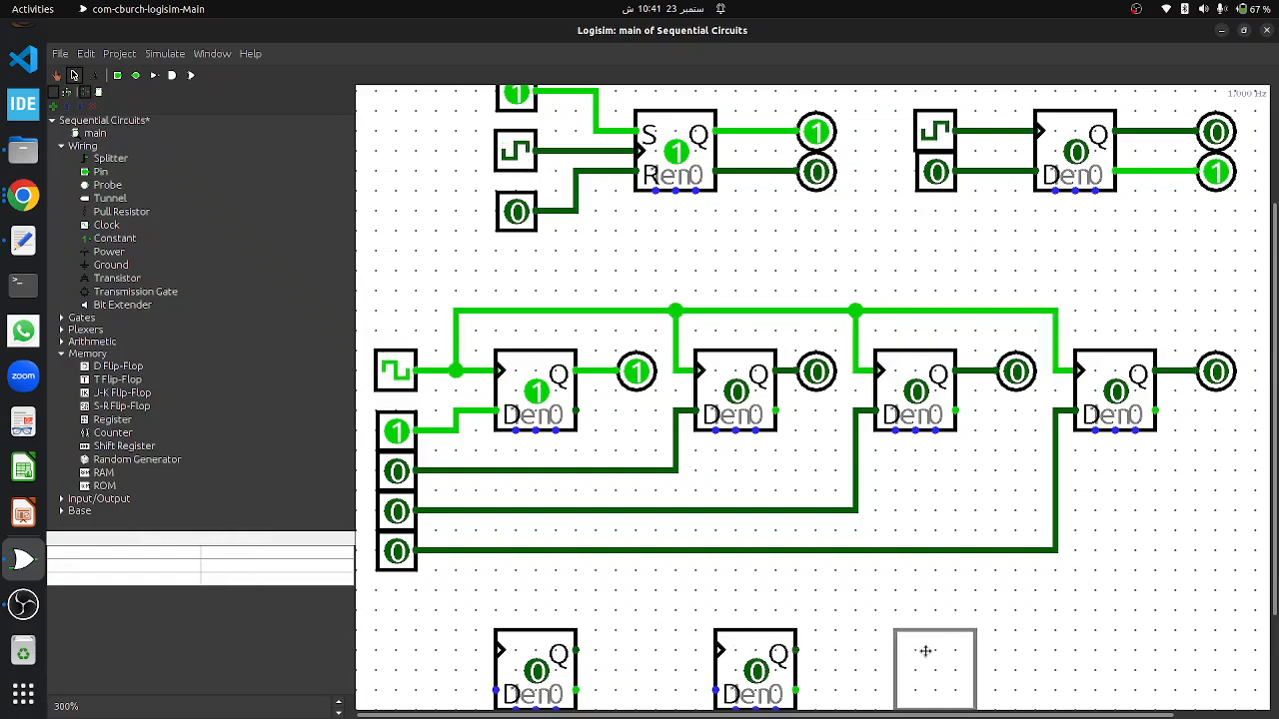
left_click(939, 654)
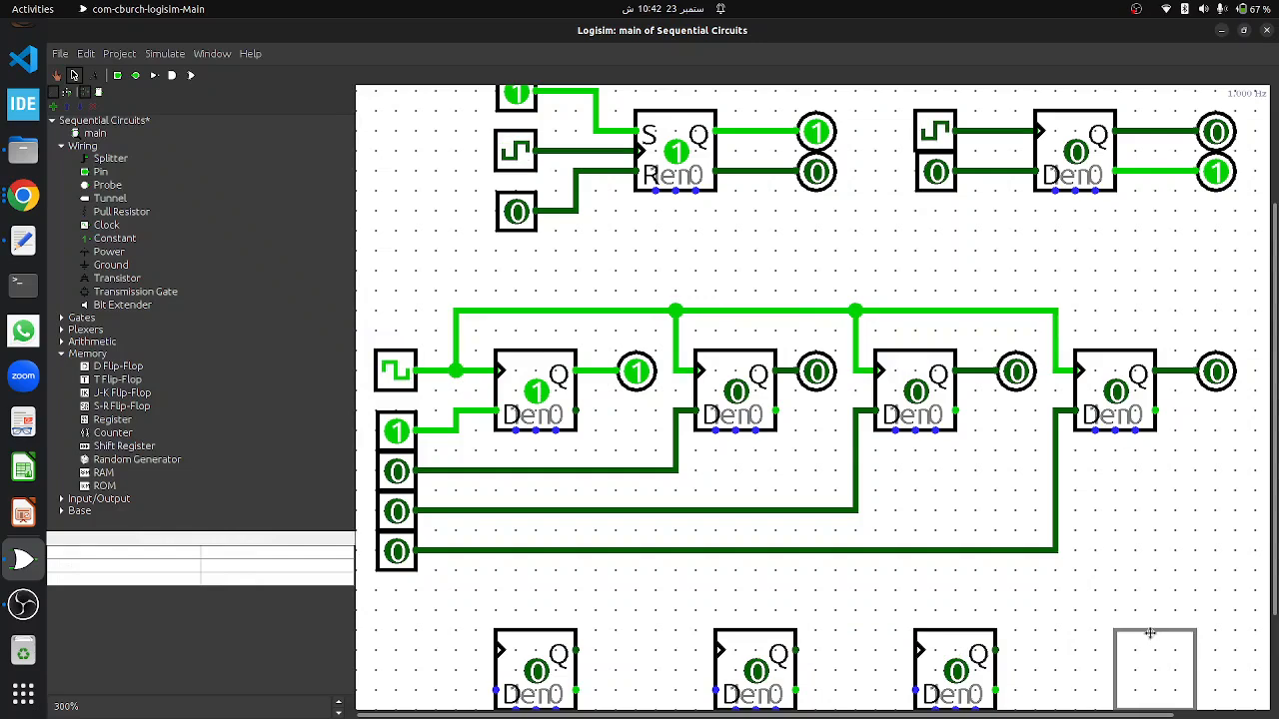
left_click(1149, 633)
scroll(1089, 599, "down", 2)
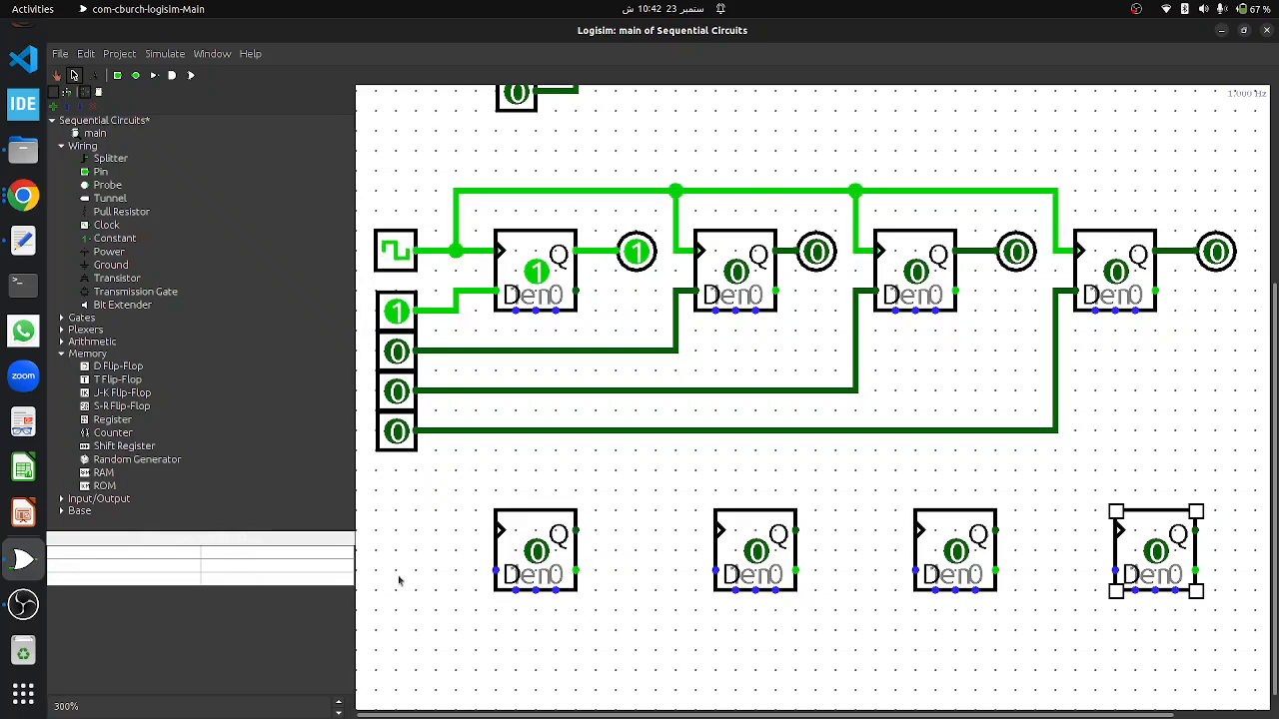
- Duplicate the register's clock beside the new row and wire it to the first flip-flop's clock input
left_click(399, 265)
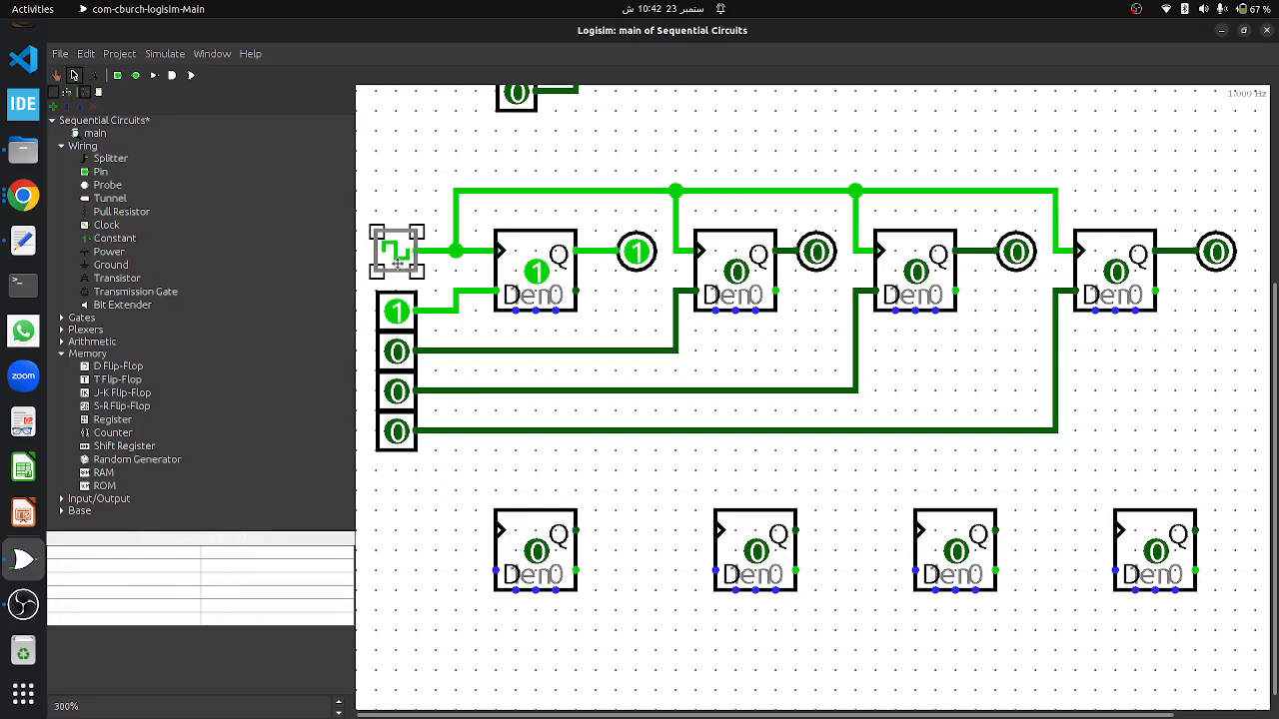
key("ctrl+d")
left_click_drag(405, 273, 495, 530)
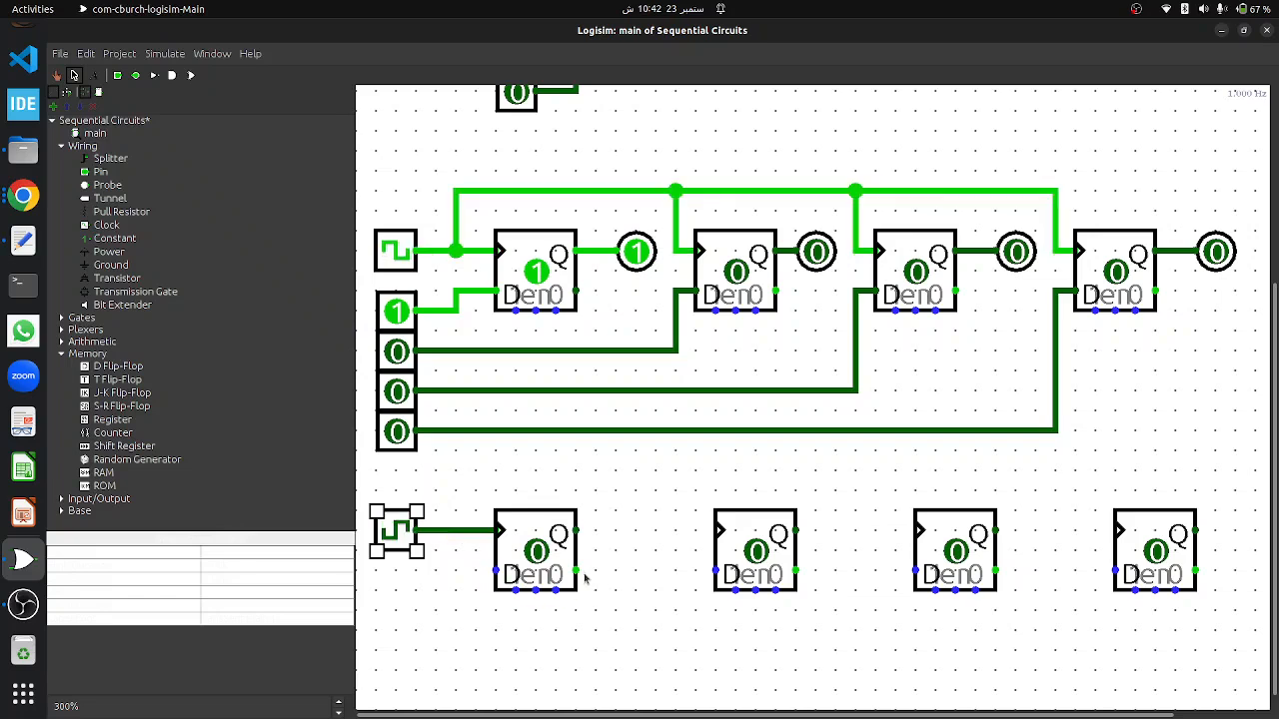
- Wire the inverted outputs of the first three lower flip-flops to the clock input of the next flip-flop in the row
left_click_drag(576, 571, 716, 530)
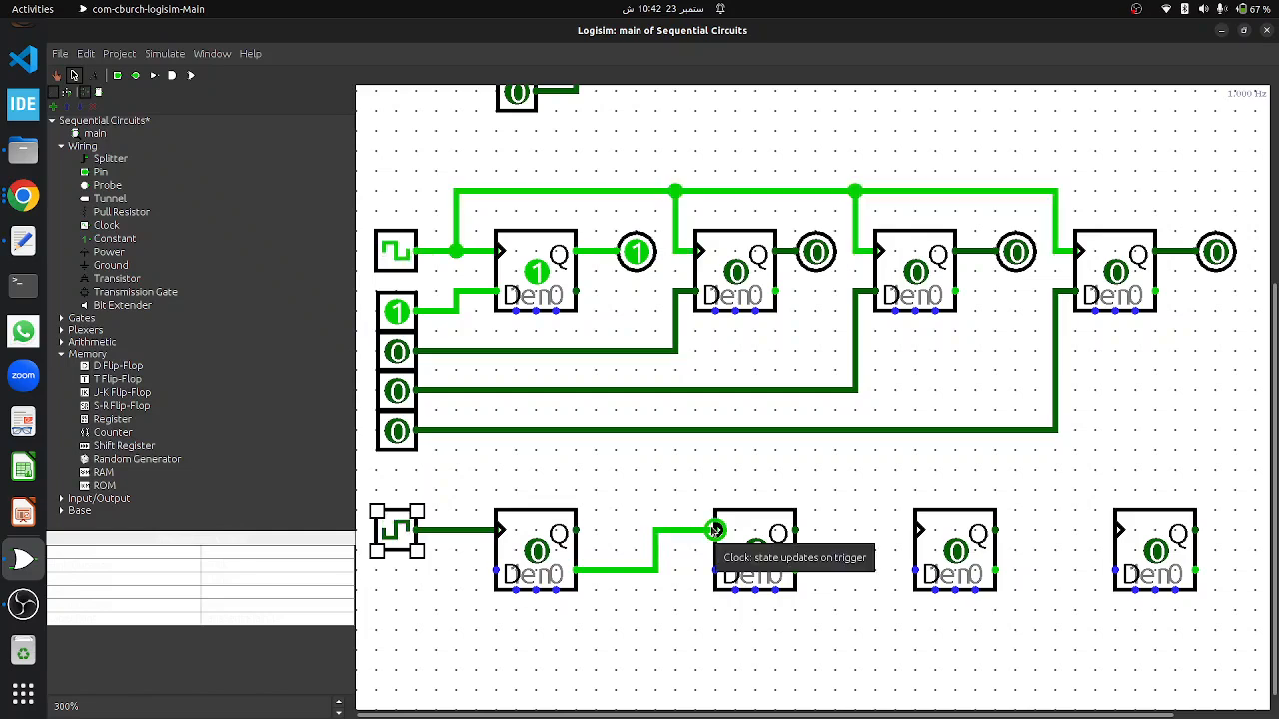
left_click_drag(796, 571, 915, 530)
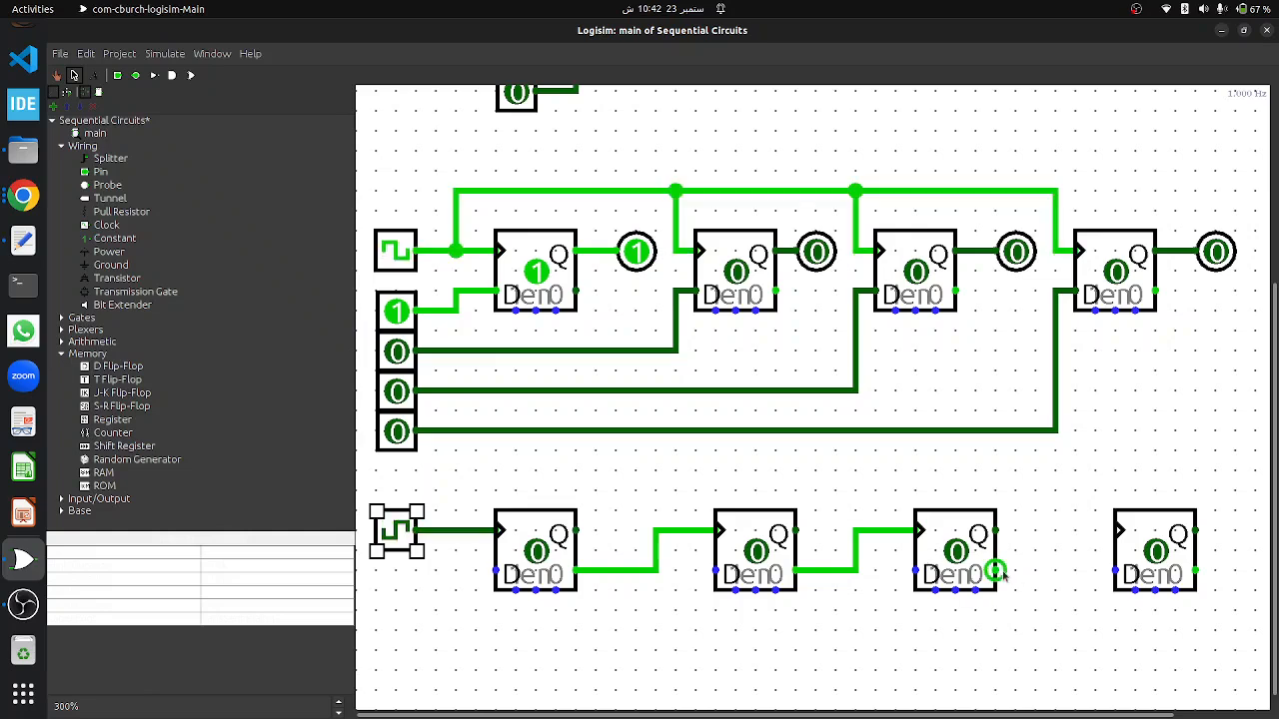
left_click_drag(997, 571, 1115, 530)
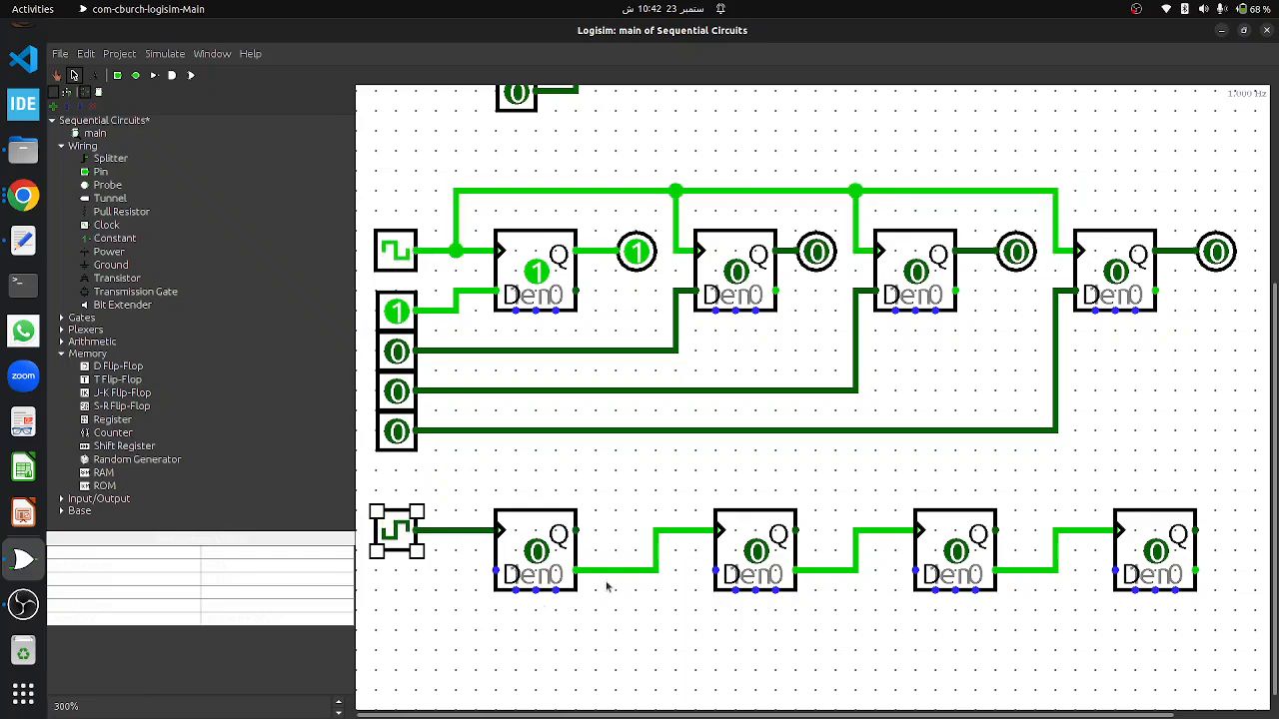
- Wire each lower flip-flop's inverted output back to its own D input with a loop beneath it
mouse_move(595, 570)
left_mouse_down()
mouse_move(584, 621)
mouse_move(477, 619)
mouse_move(464, 650)
mouse_move(476, 572)
left_mouse_up()
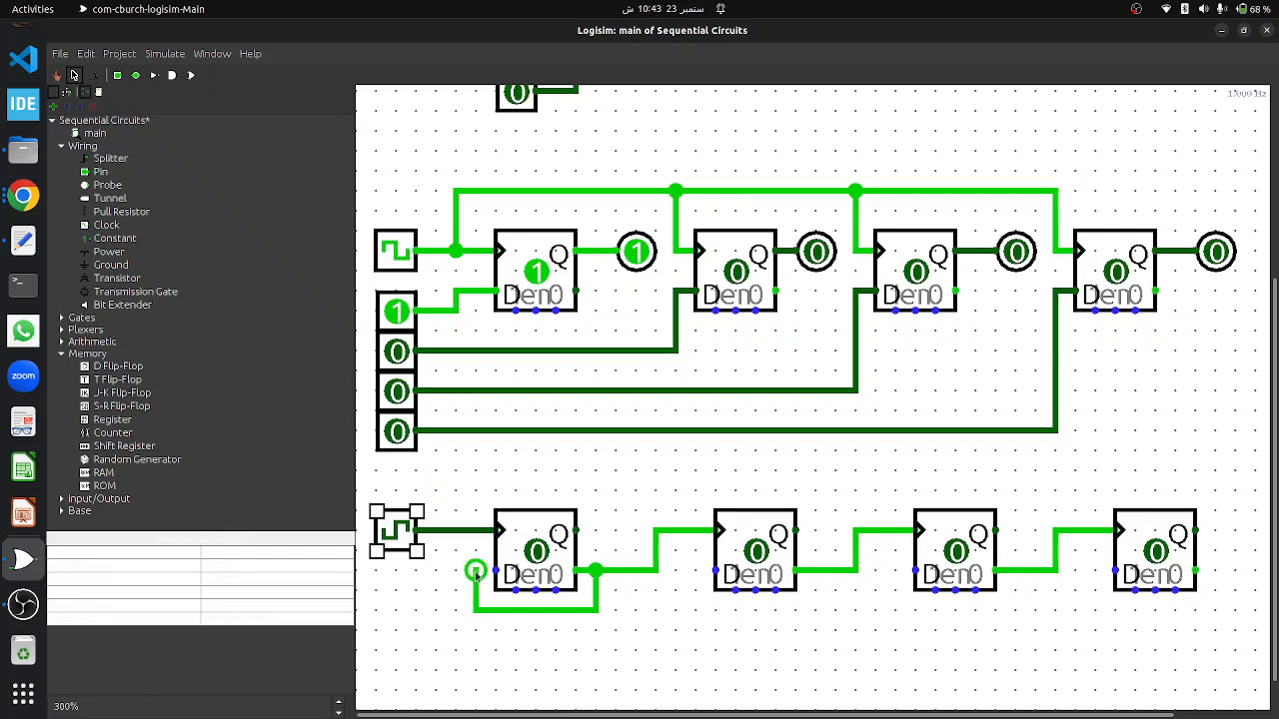
mouse_move(815, 573)
left_mouse_down()
mouse_move(815, 611)
mouse_move(697, 612)
mouse_move(710, 573)
left_mouse_up()
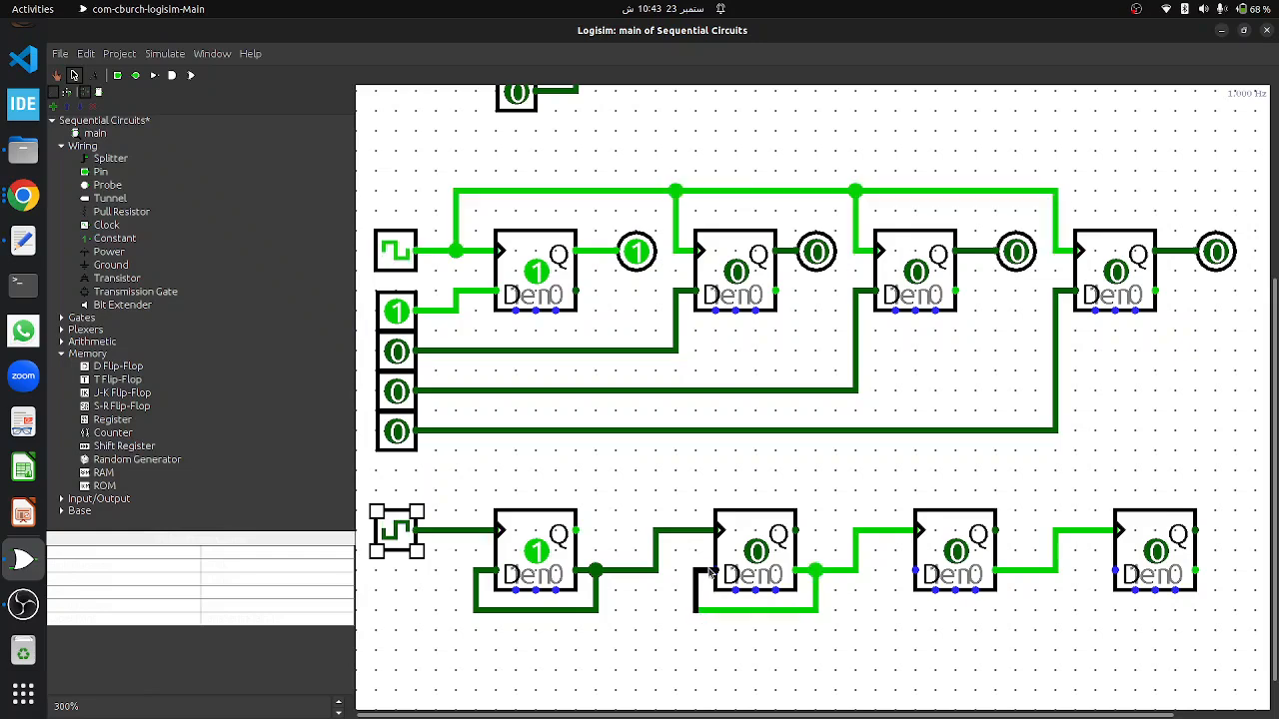
left_click_drag(1015, 571, 914, 571)
left_click_drag(1197, 571, 1115, 571)
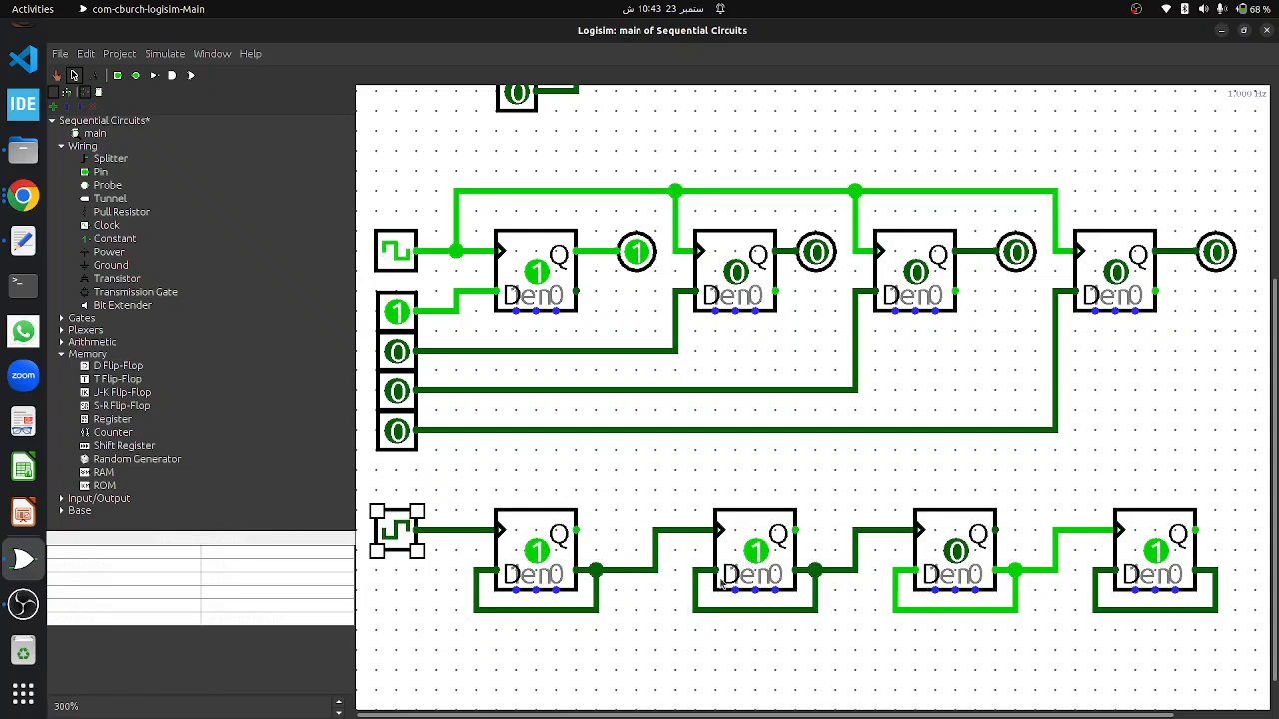
scroll(739, 629, "down", 2)
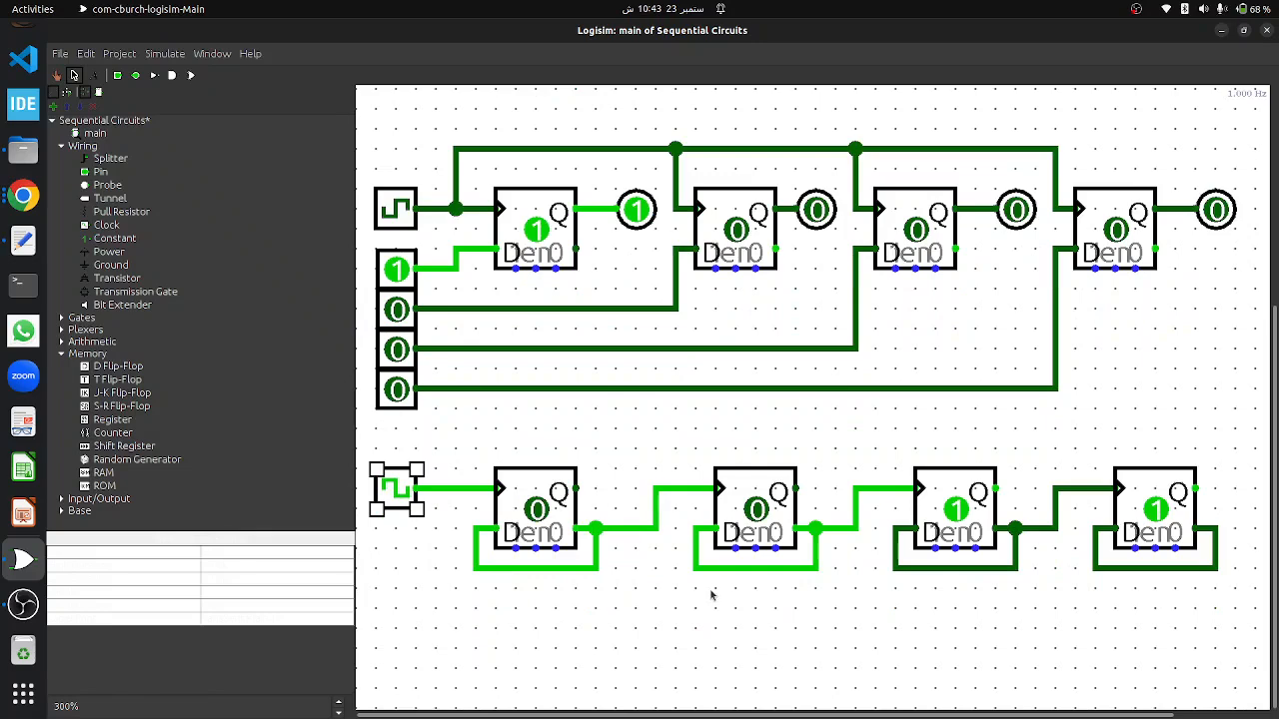
- Duplicate the register's output pin to stack two pins beside the fourth lower flip-flop, wiring them to the Q outputs of the fourth and third
left_click(1211, 214)
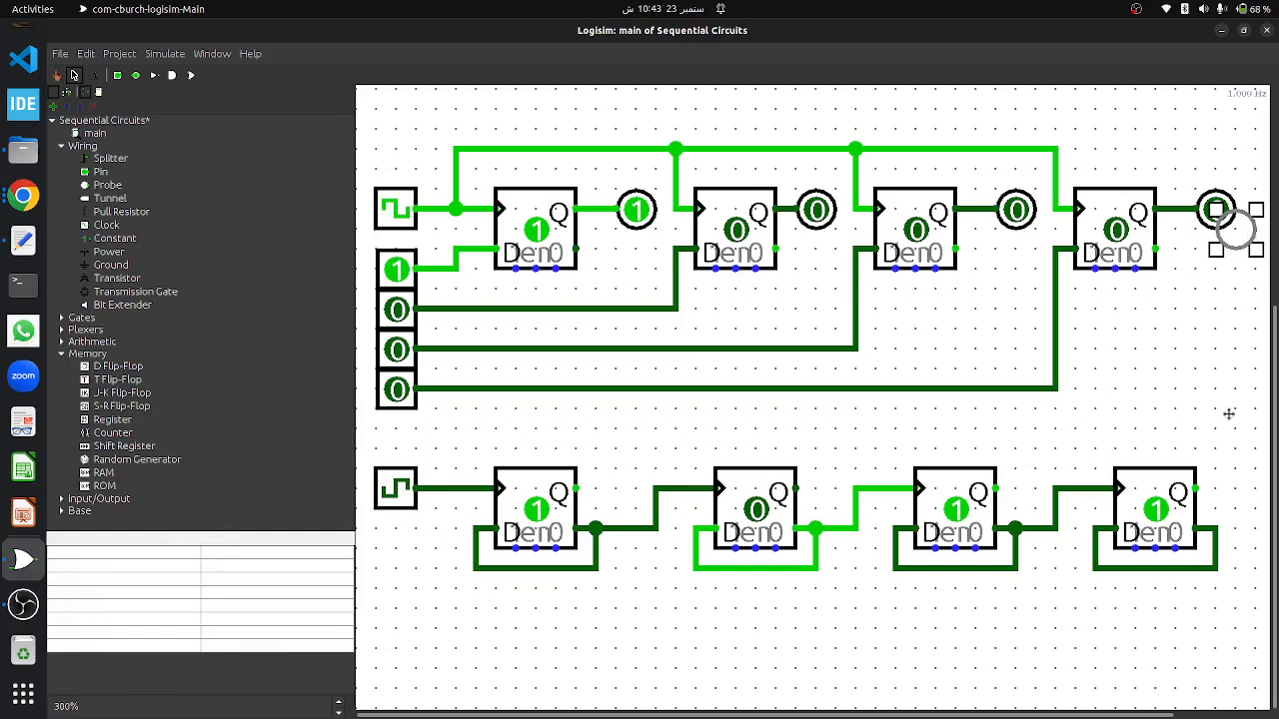
left_click(1215, 449)
left_click(1239, 490)
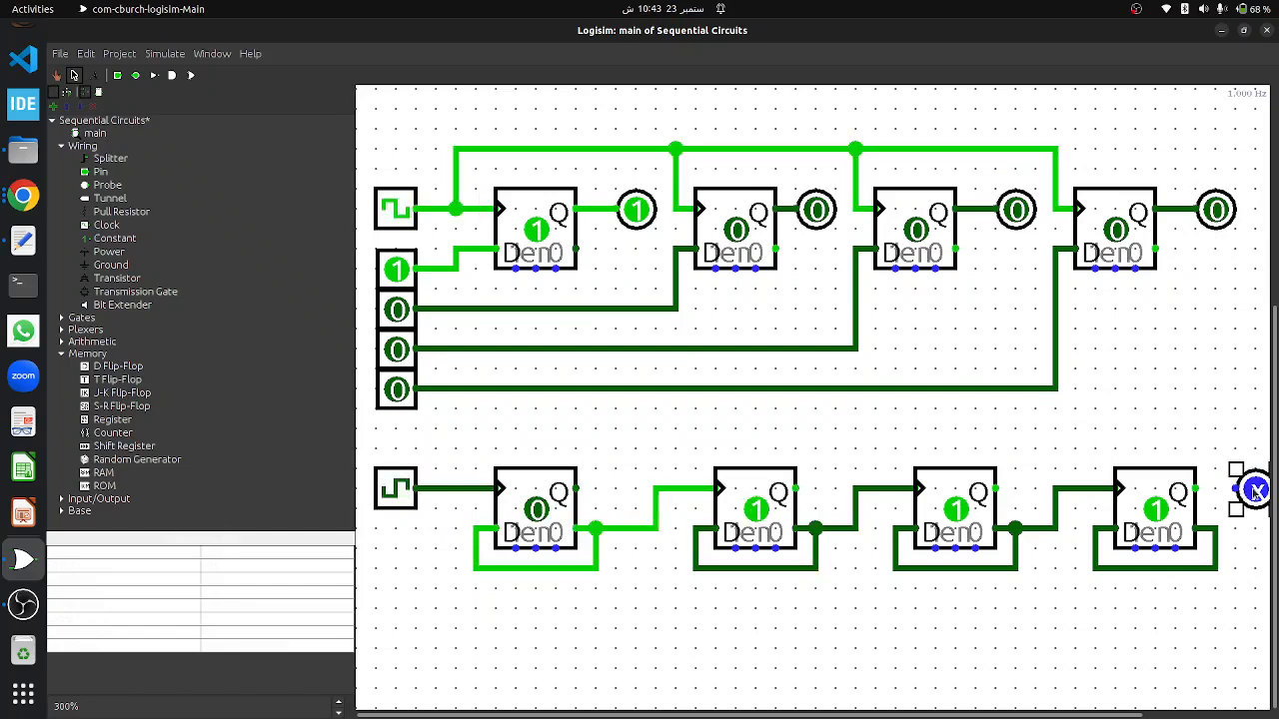
left_click_drag(1211, 494, 1015, 491)
left_click(1255, 492)
key("ctrl+d")
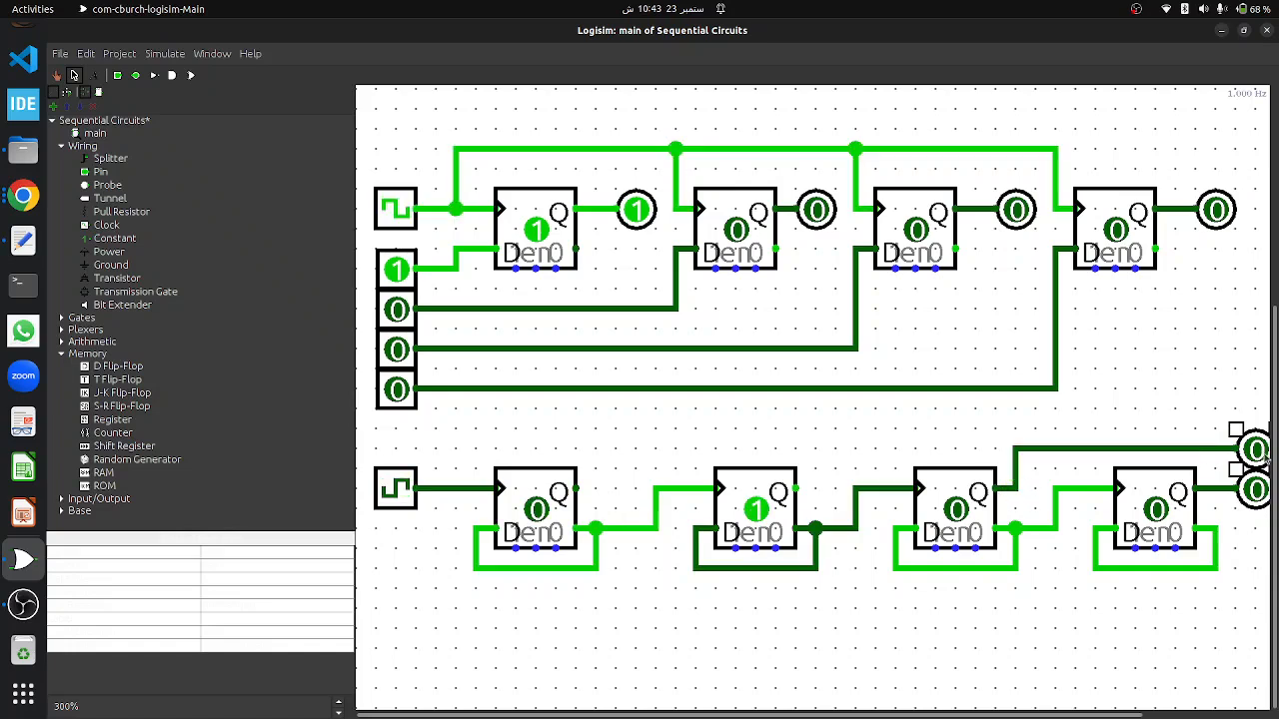
- Add two more duplicated output pins on top of the stack and wire them to the second and first lower flip-flops' Q outputs
key("ctrl+d")
left_click_drag(1255, 478, 799, 491)
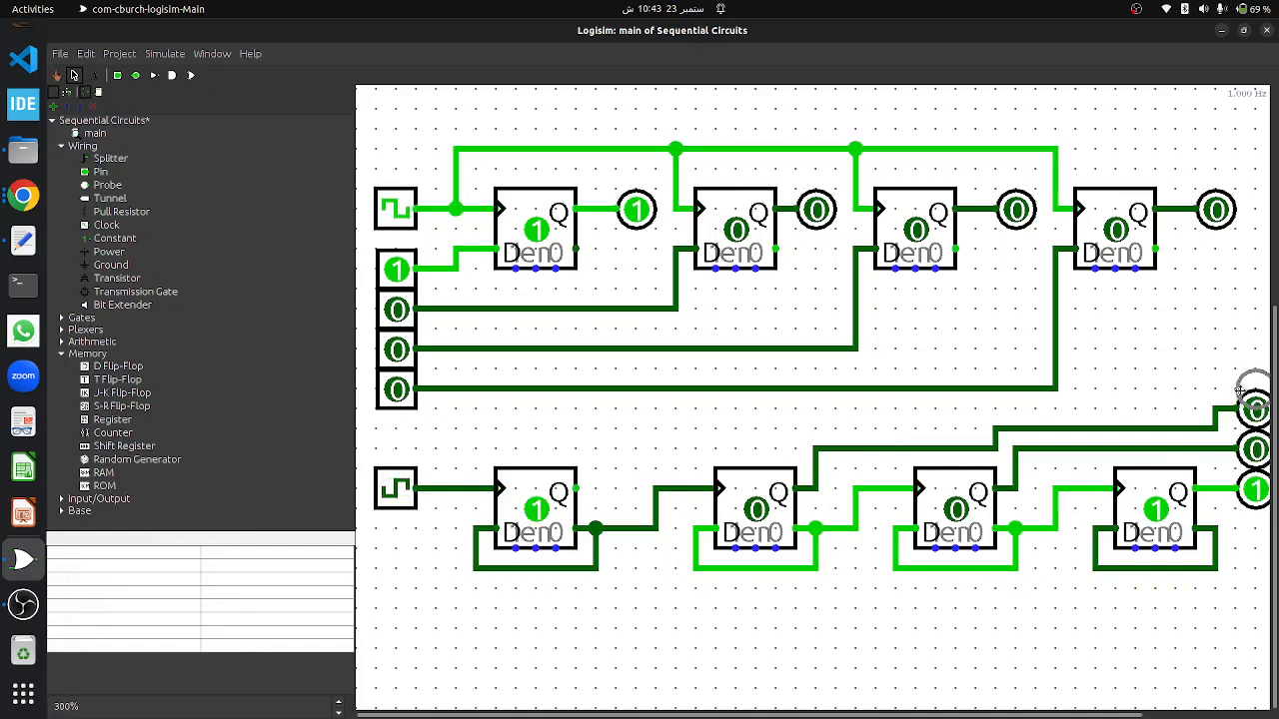
left_click(1237, 370)
left_click_drag(1237, 370, 594, 490)
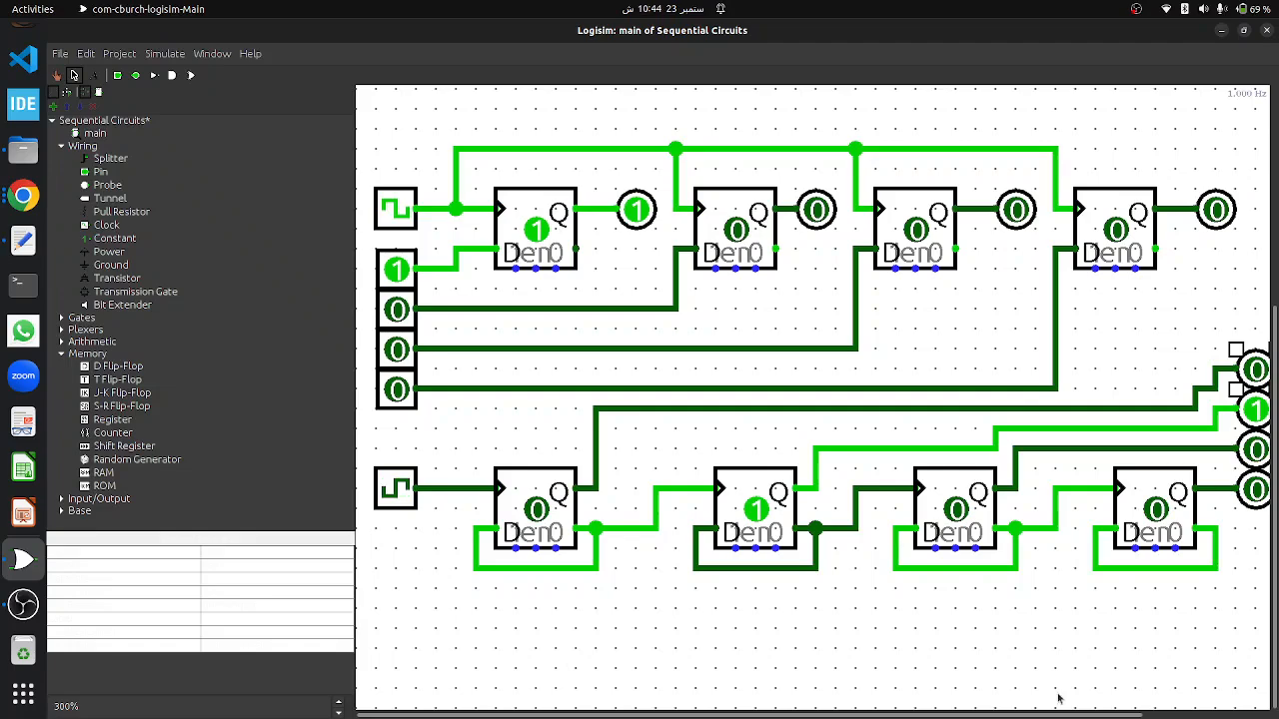
mouse_move(896, 712)
left_mouse_down()
mouse_move(931, 715)
mouse_move(906, 715)
left_mouse_up()
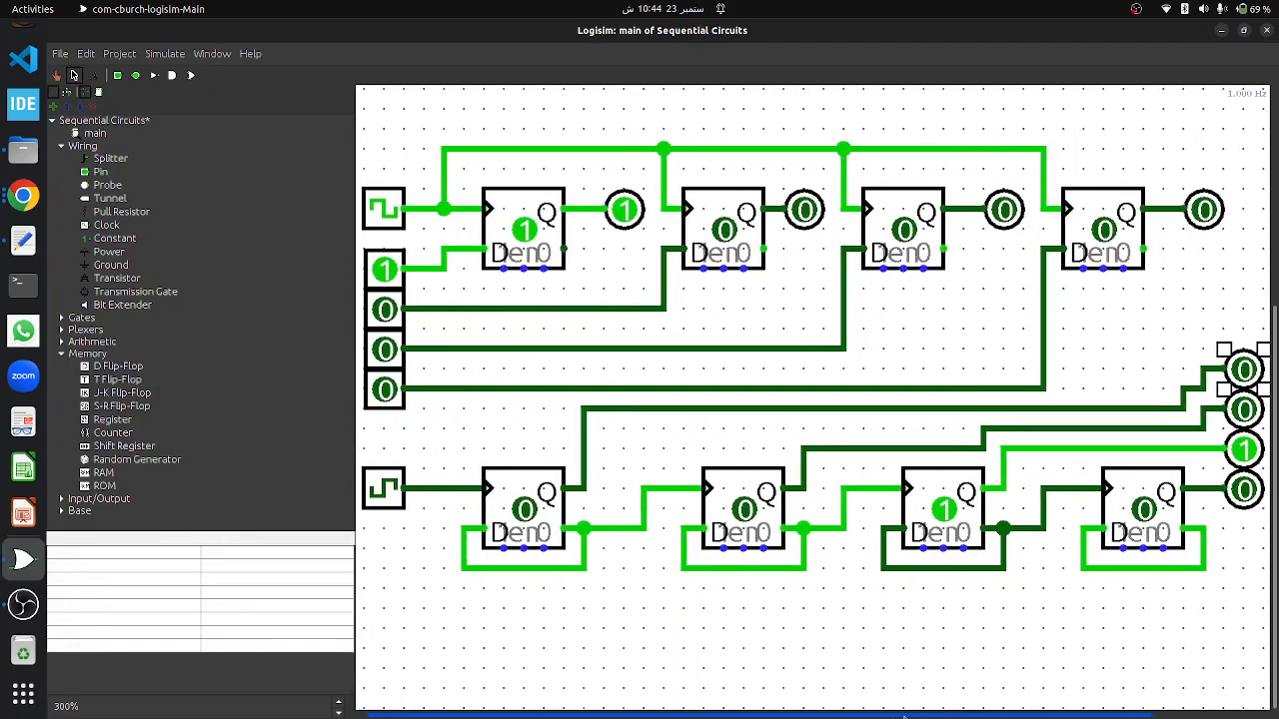
- Disable the automatic clock ticks and reset the simulation
left_click(162, 56)
left_click(178, 190)
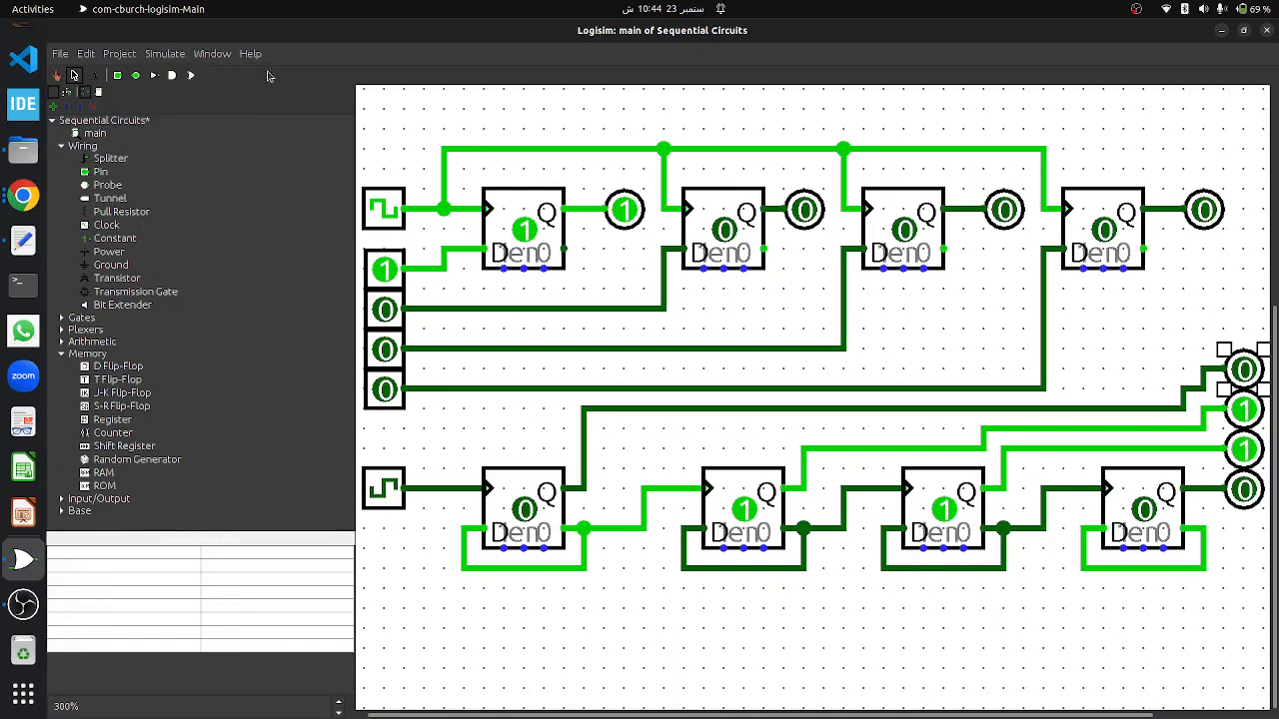
left_click(162, 54)
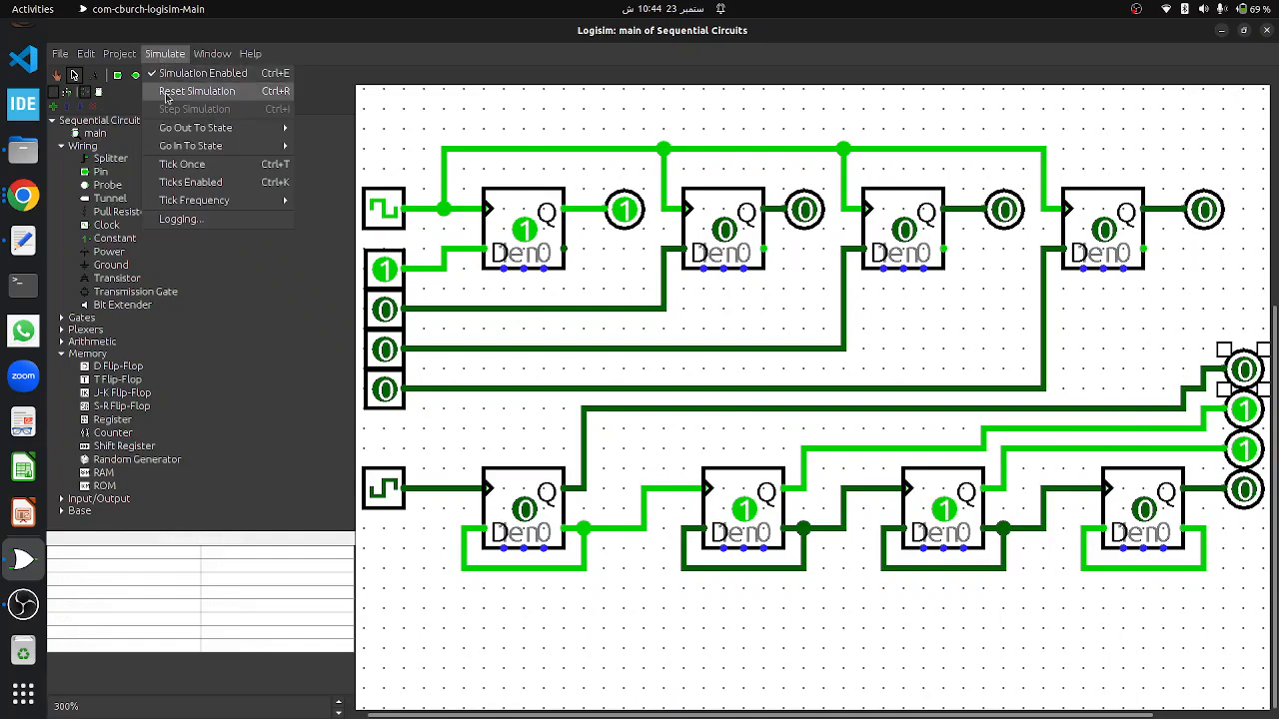
left_click(192, 91)
left_click(593, 613)
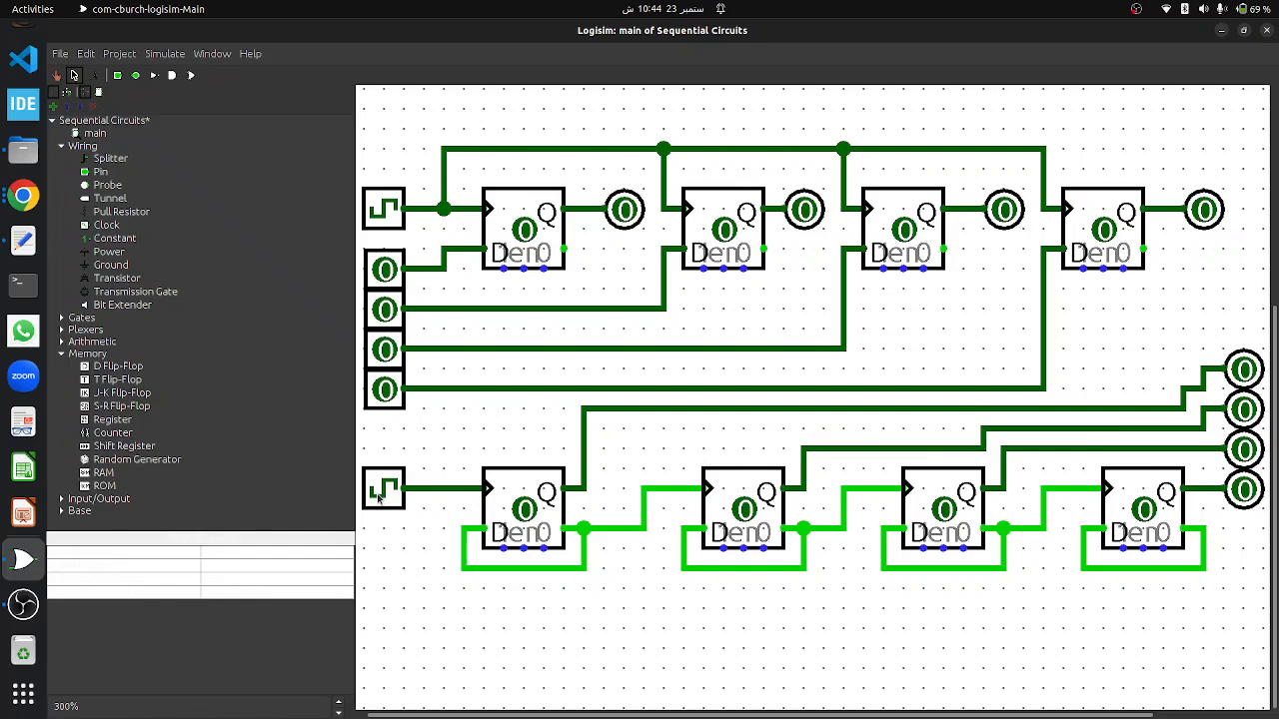
- Toggle the counter's clock manually with the Poke tool through three rising edges to test the counting
left_click(379, 496)
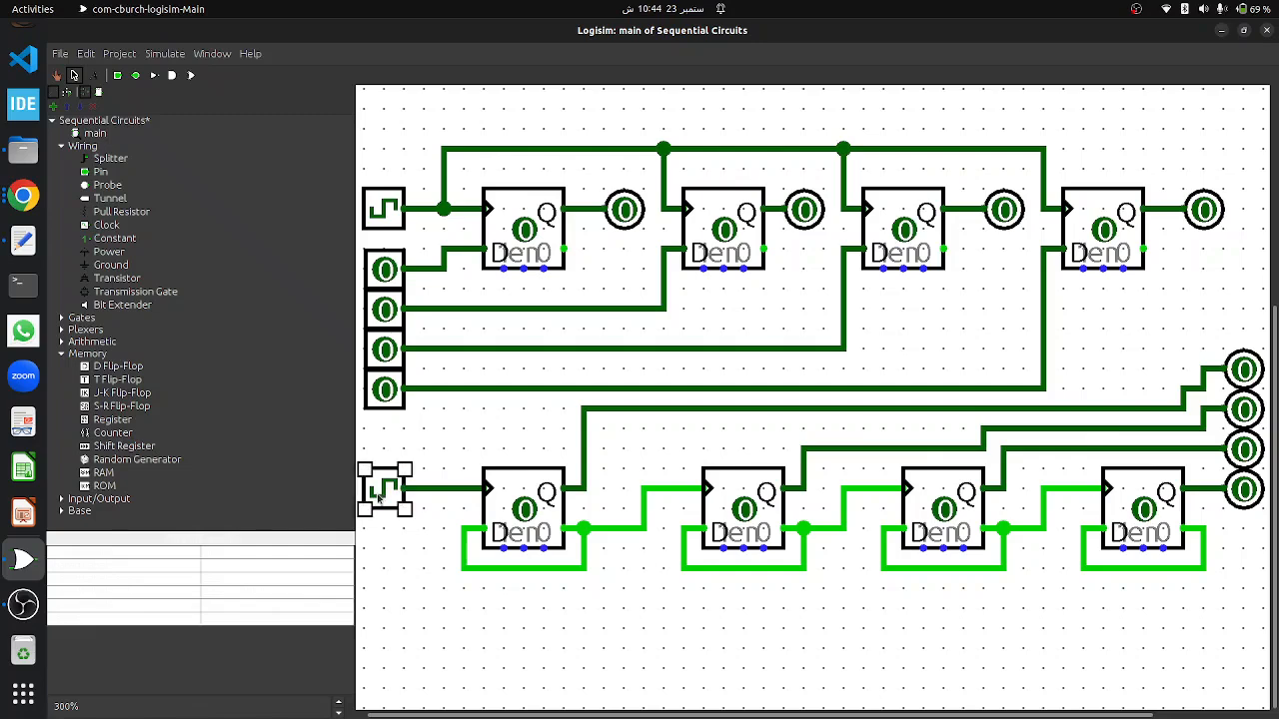
key("ctrl+1")
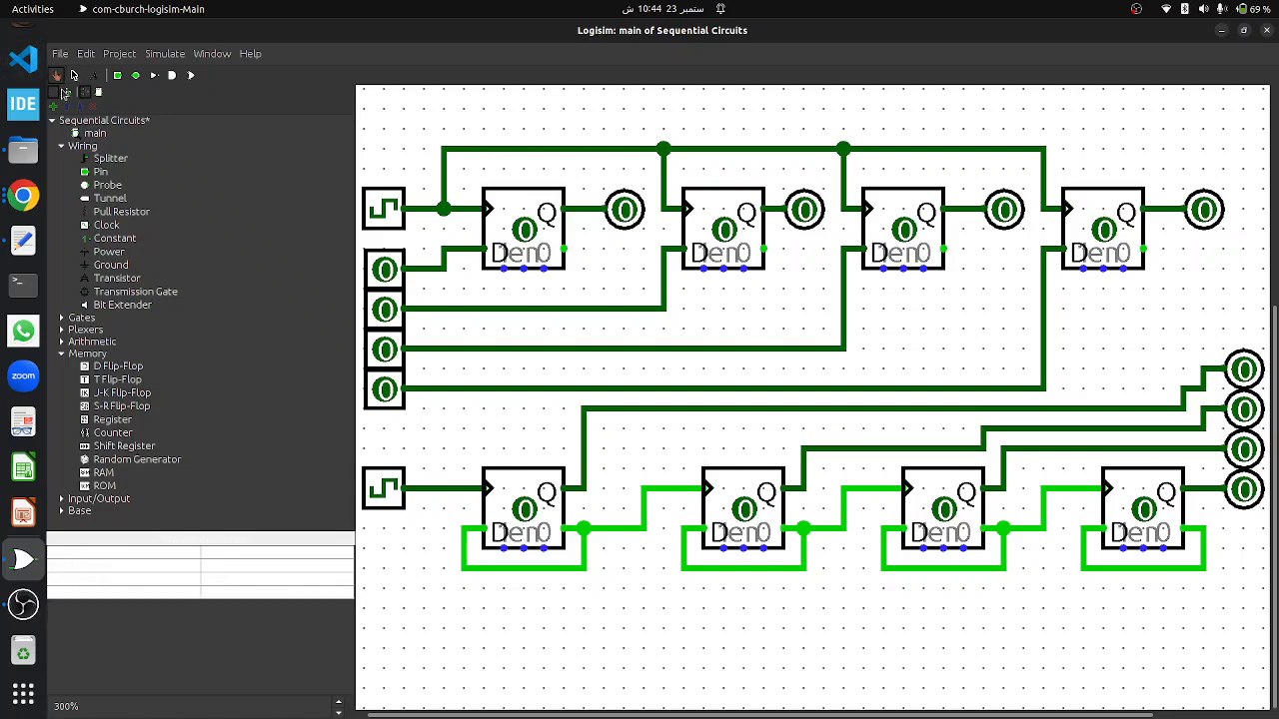
left_click(384, 502)
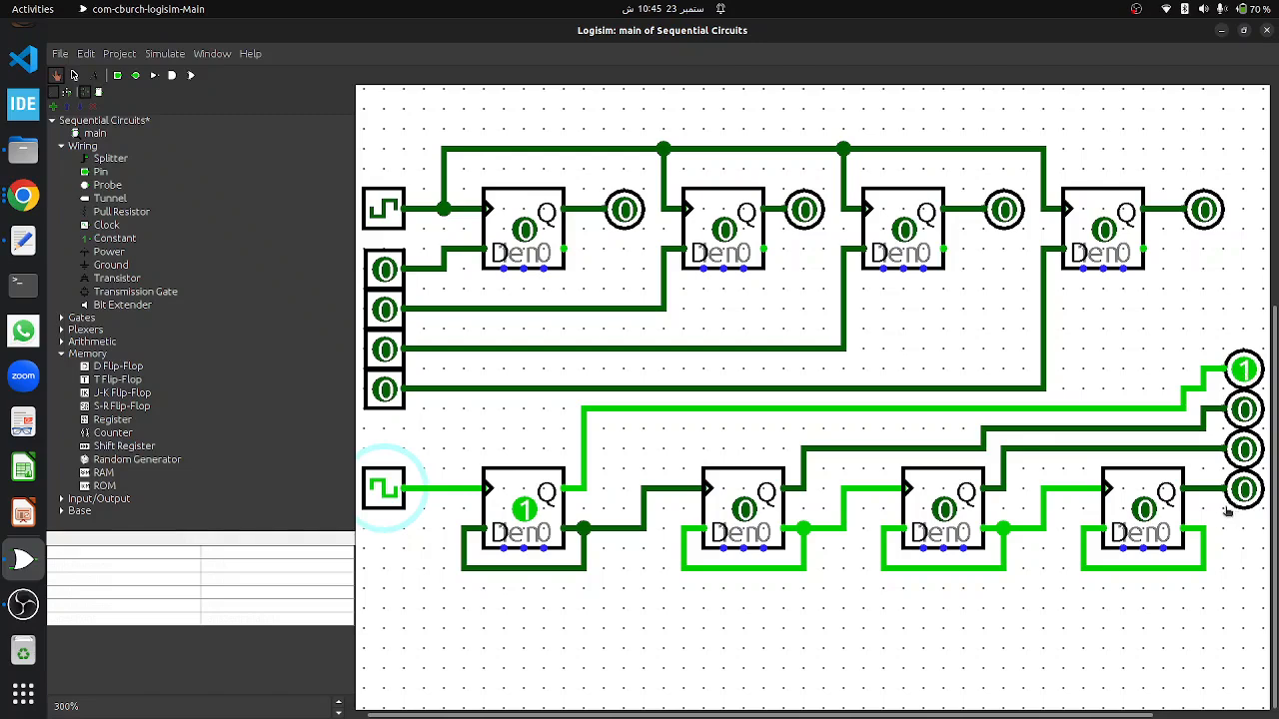
left_click(386, 496)
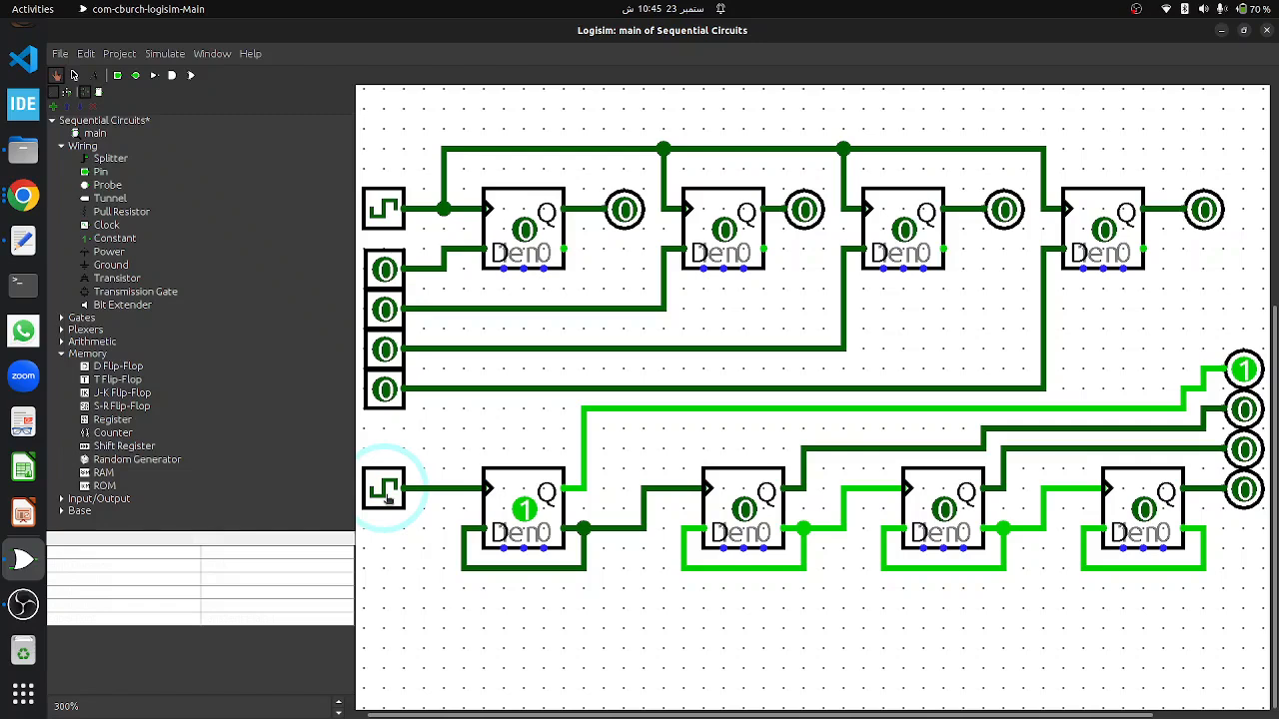
left_click(386, 497)
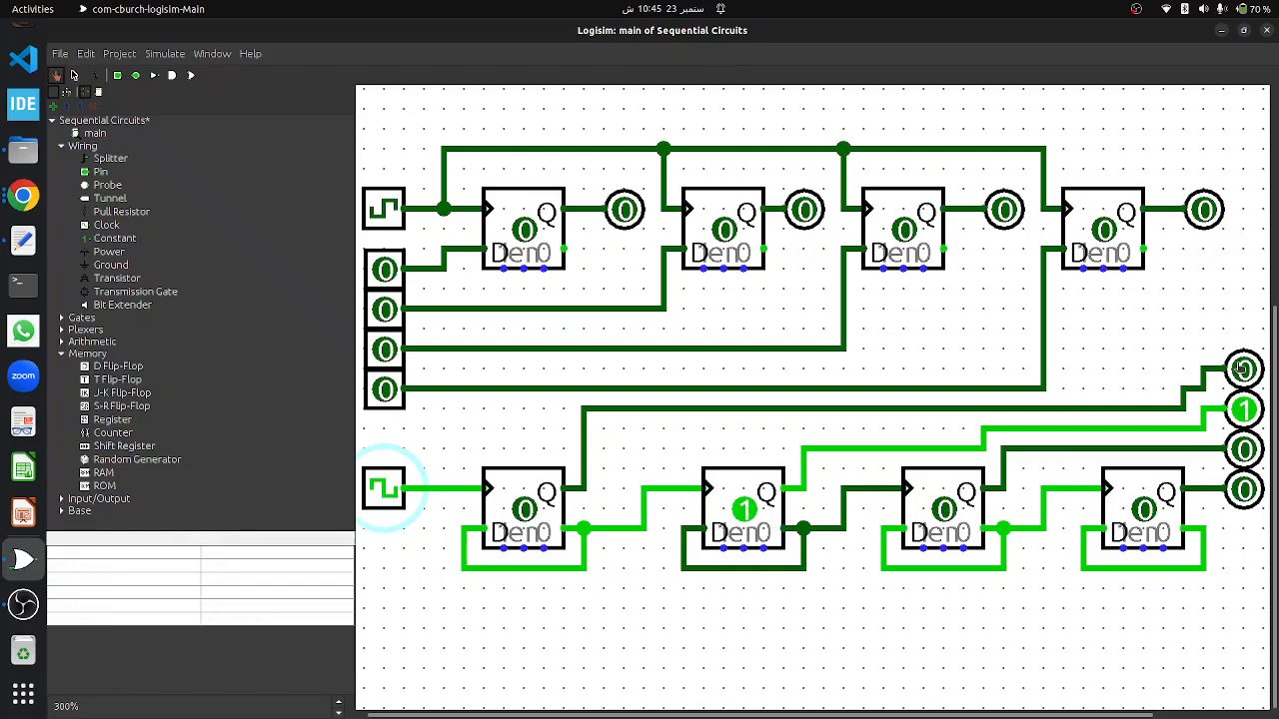
left_click(387, 492)
left_click(387, 492)
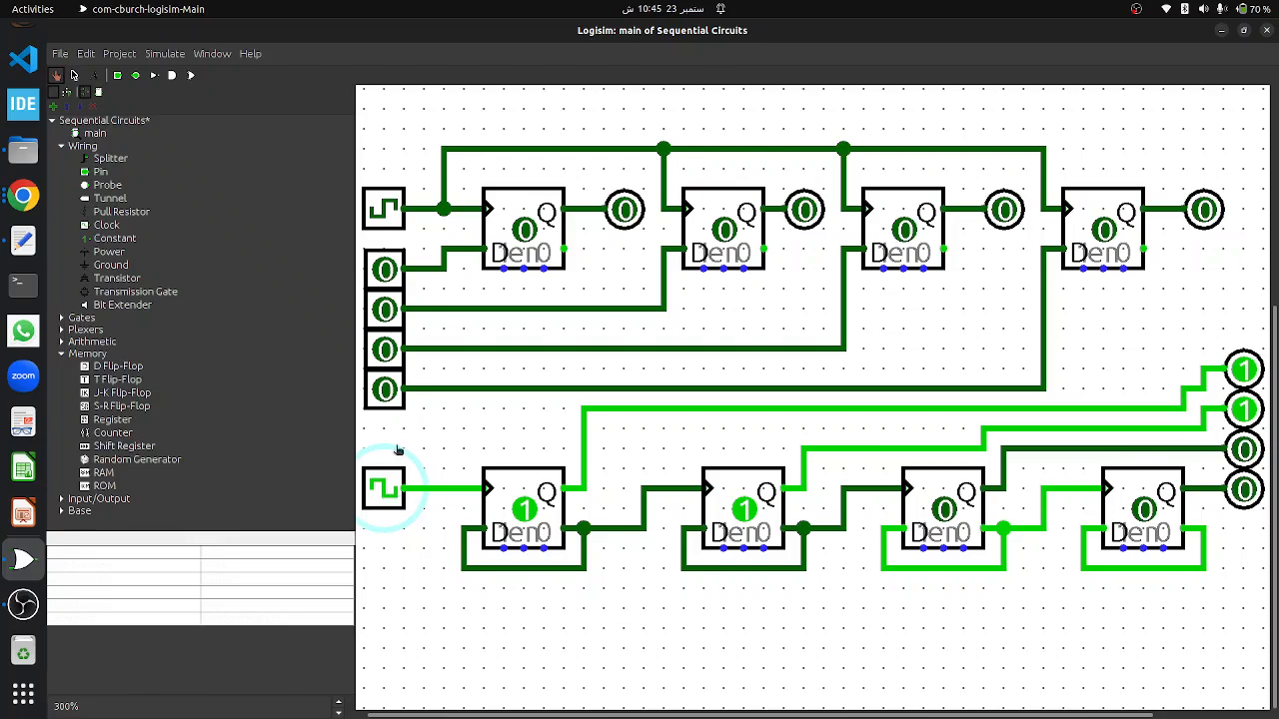
- Enable automatic clock ticks to let the counter run by itself
left_click(164, 55)
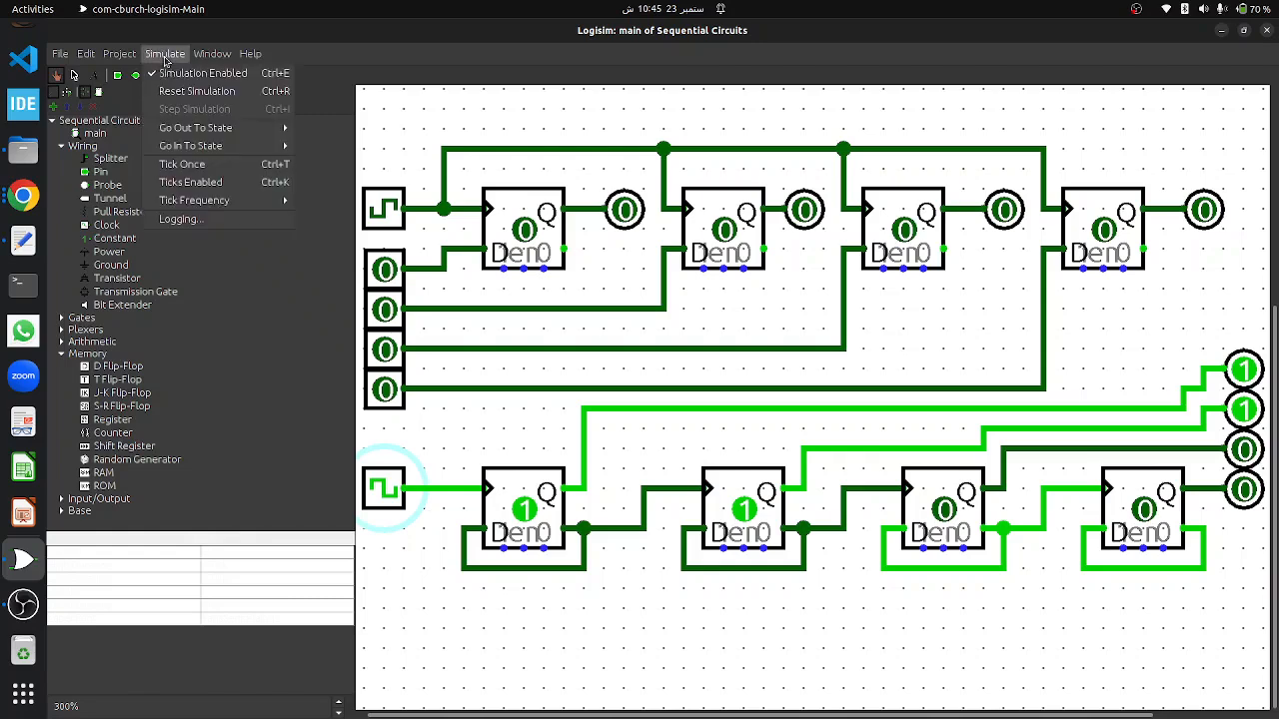
left_click(206, 188)
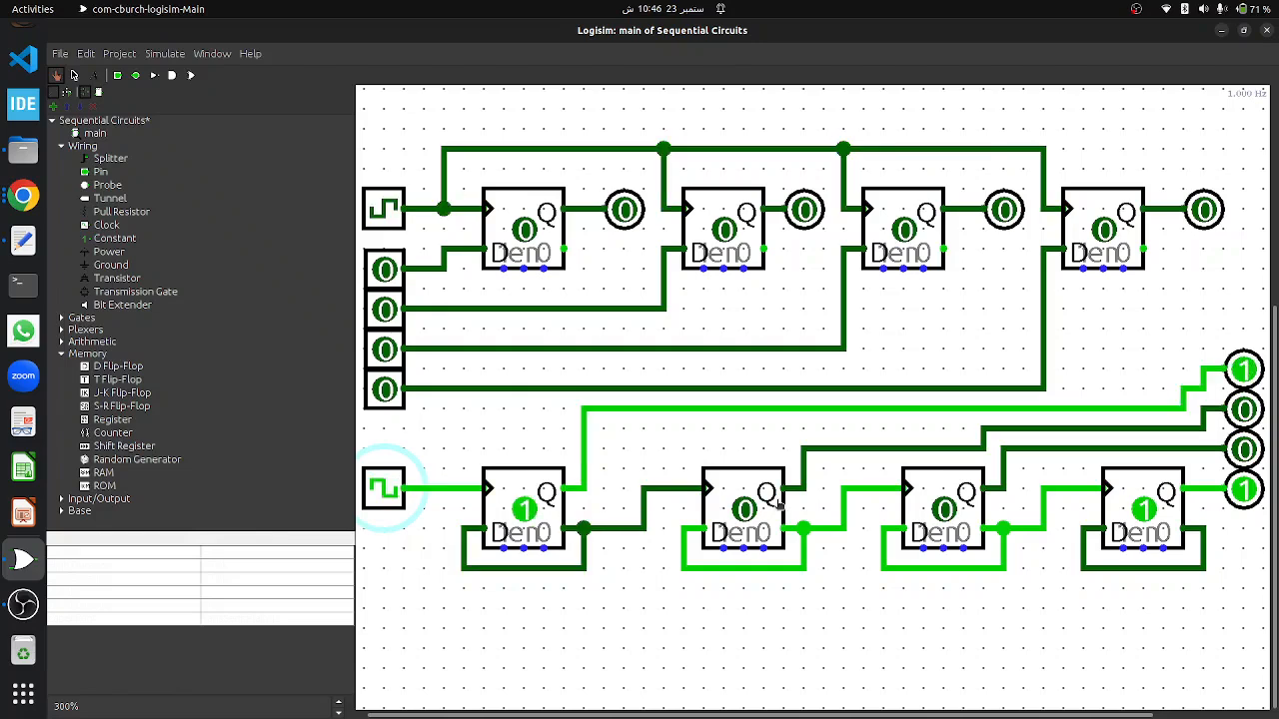
- Switch to the Logisim Tutorial presentation in Google Chrome
key("alt+Tab")
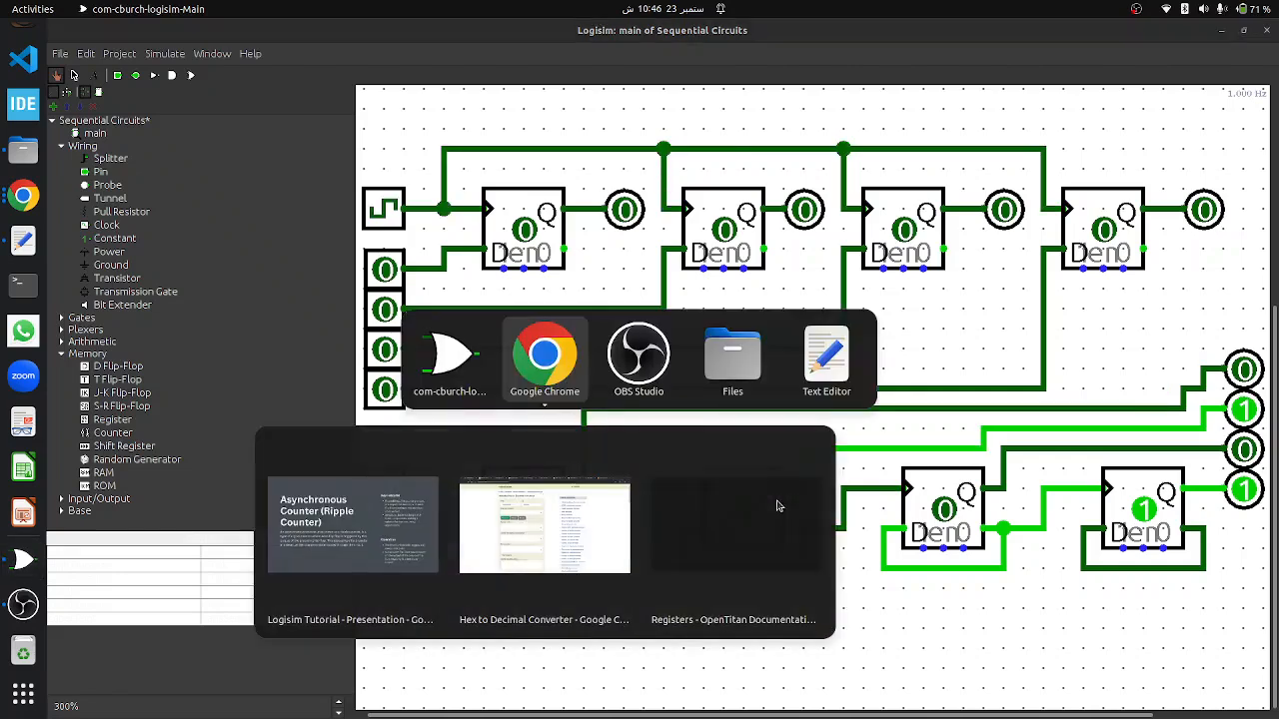